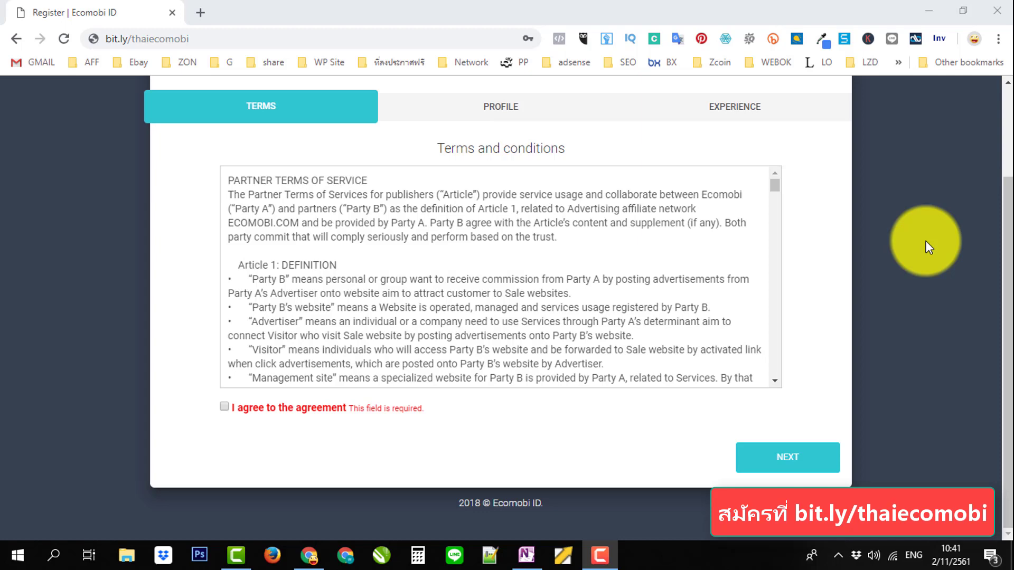
- Copy the bit.ly/thaiecomobi link from the OneNote note
click(527, 554)
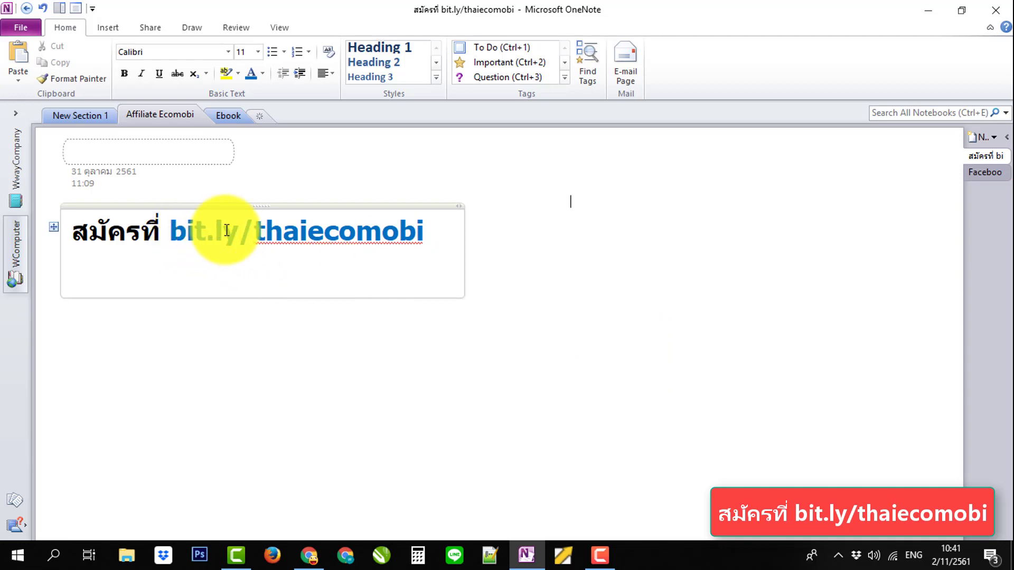
click(571, 202)
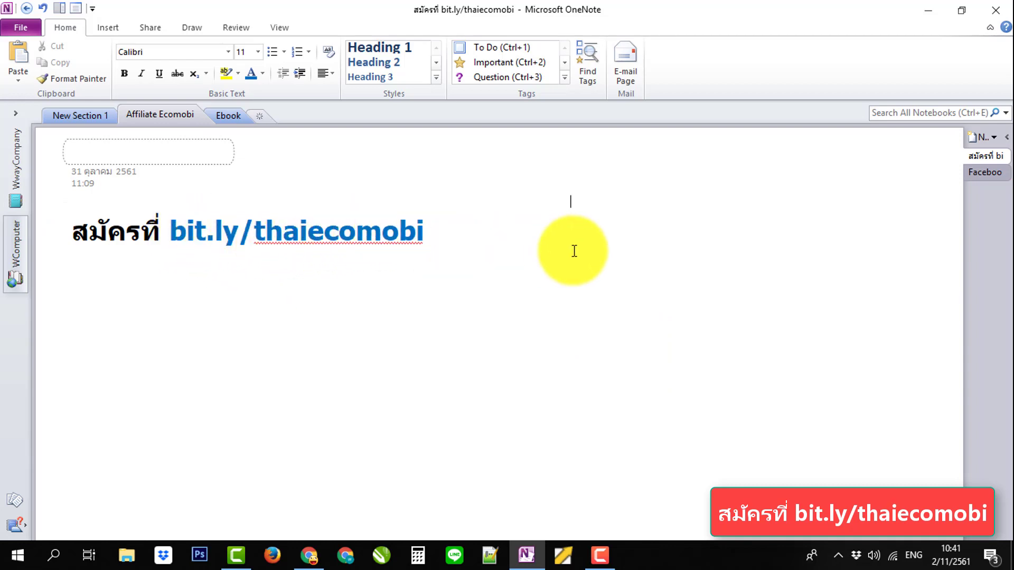
drag(425, 233, 178, 235)
right_click(176, 237)
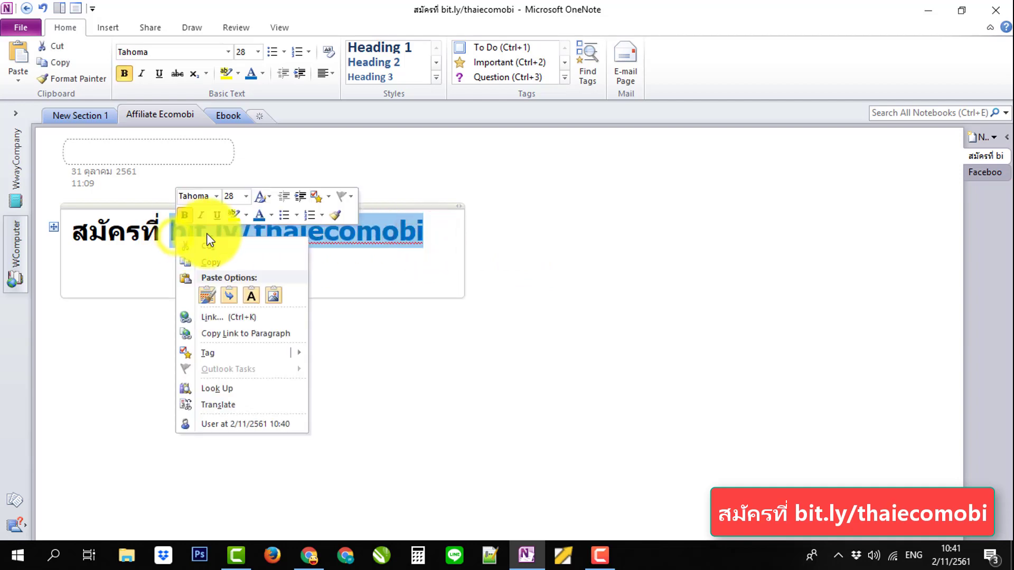
click(210, 264)
- Load the copied bit.ly/thaiecomobi link in a new Chrome tab to reach the Ecomobi terms page
click(309, 554)
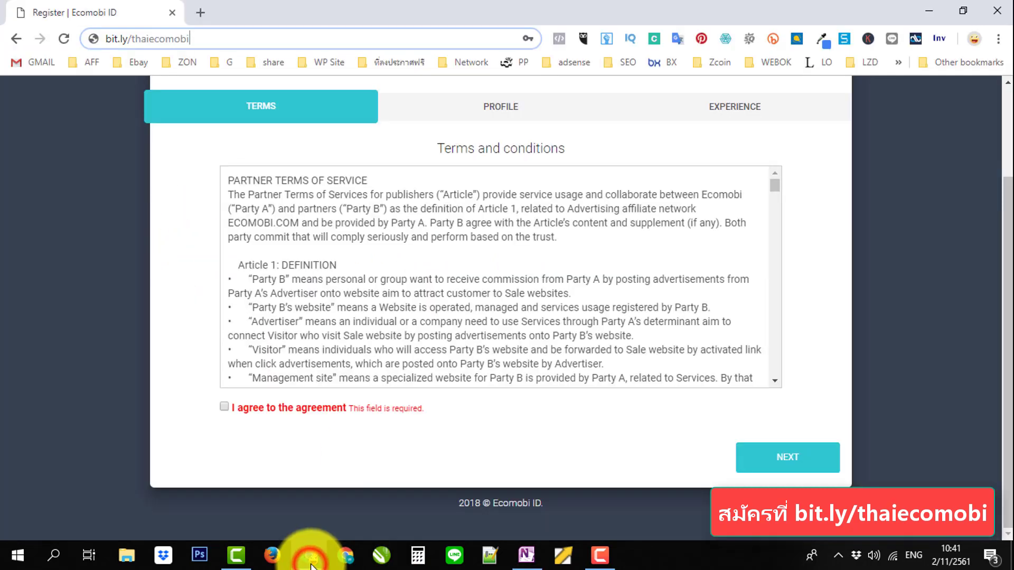
click(201, 15)
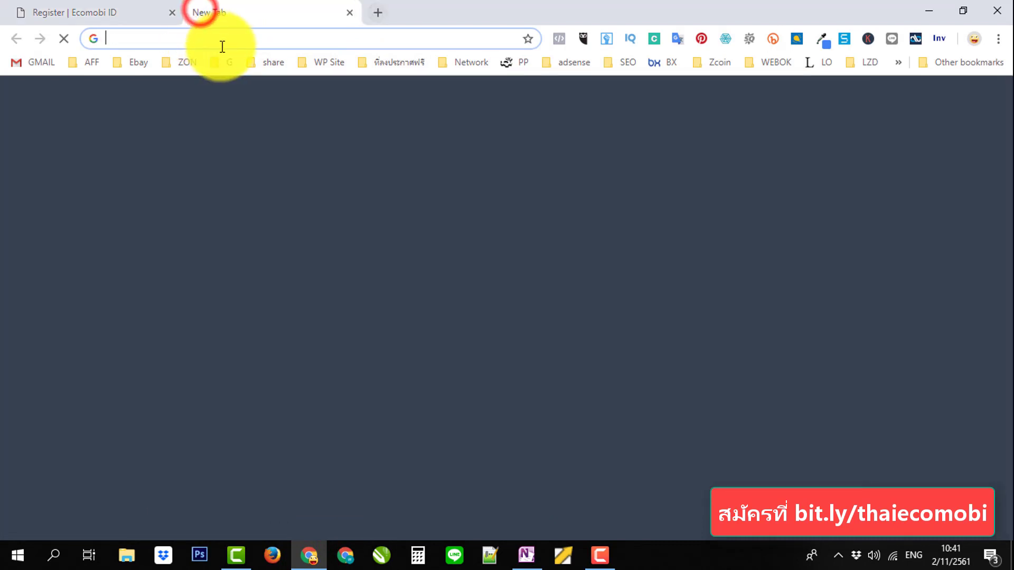
right_click(225, 40)
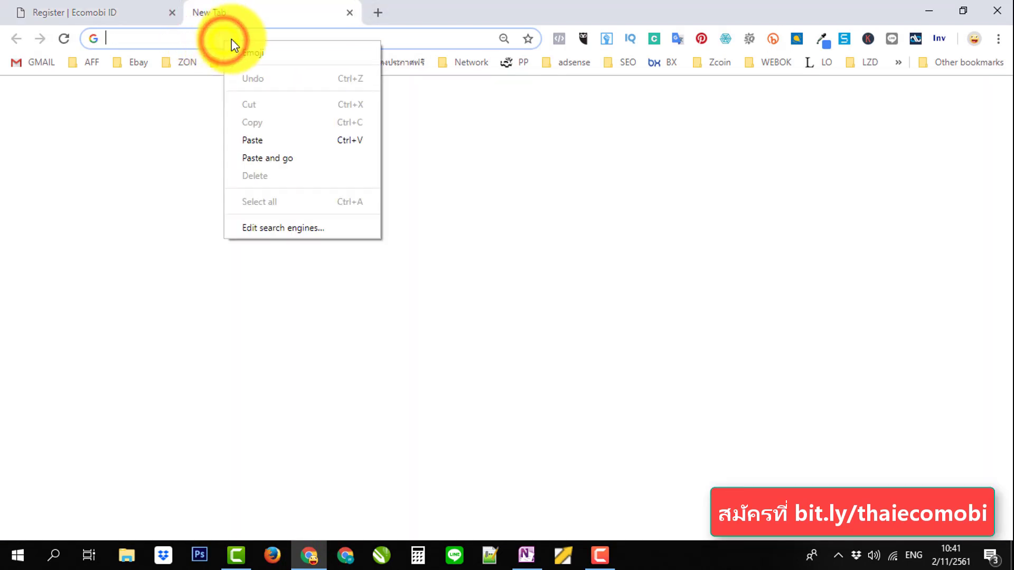
click(259, 155)
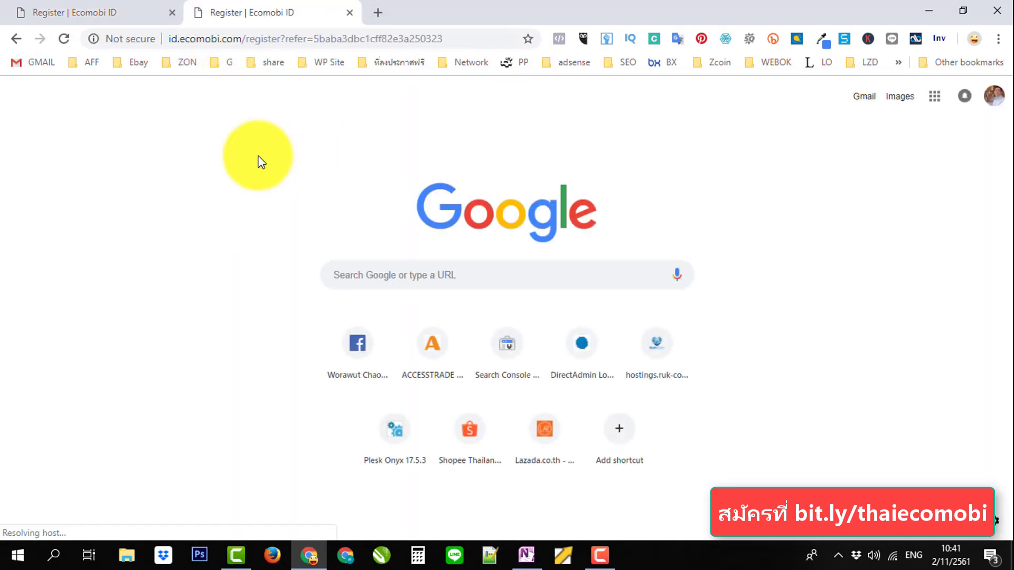
scroll(543, 264, down, 1)
scroll(543, 269, down, 1)
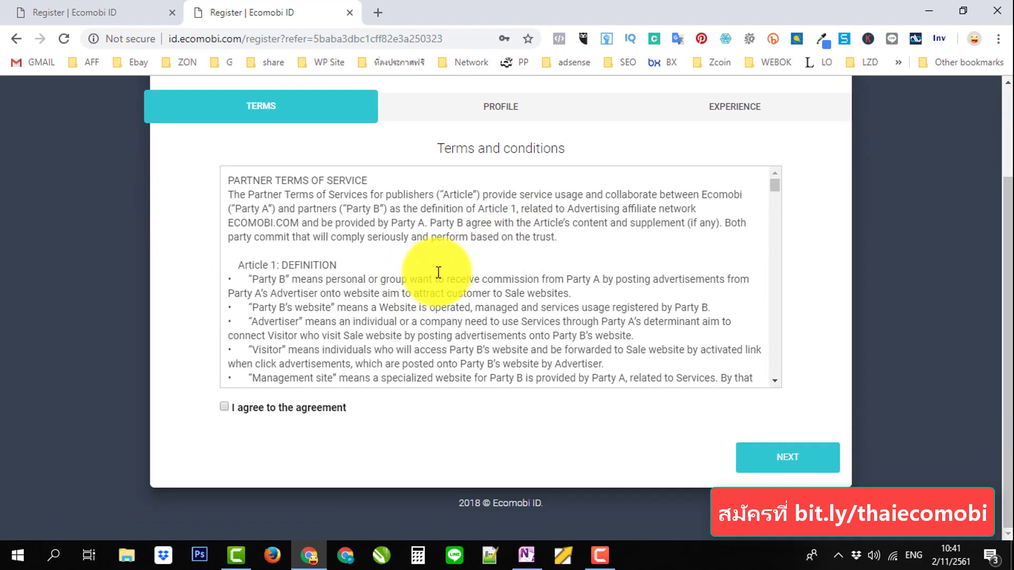
- Close the duplicate tab, read through the terms, tick I agree, and continue to the Profile step
click(350, 12)
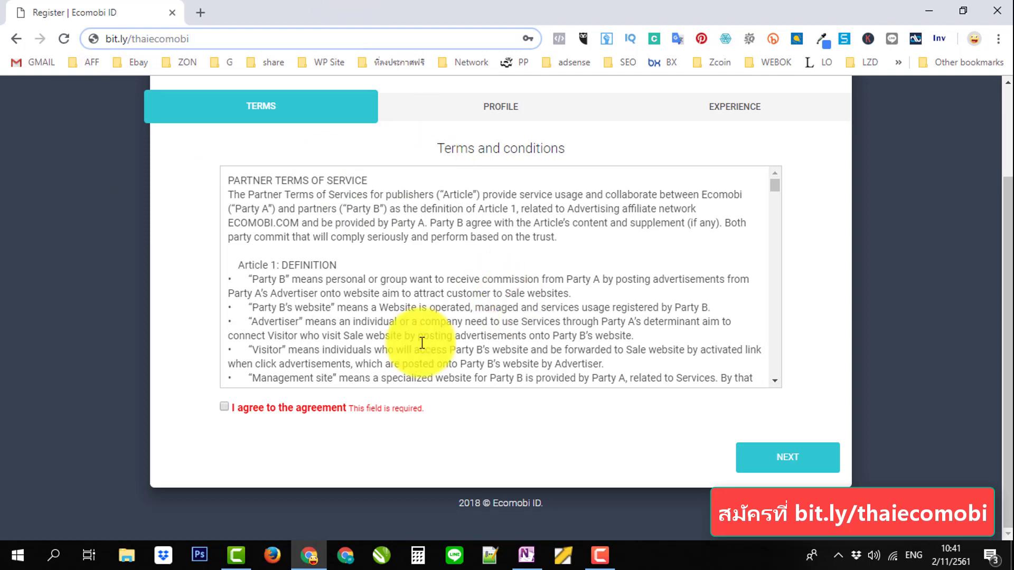
scroll(517, 242, up, 1)
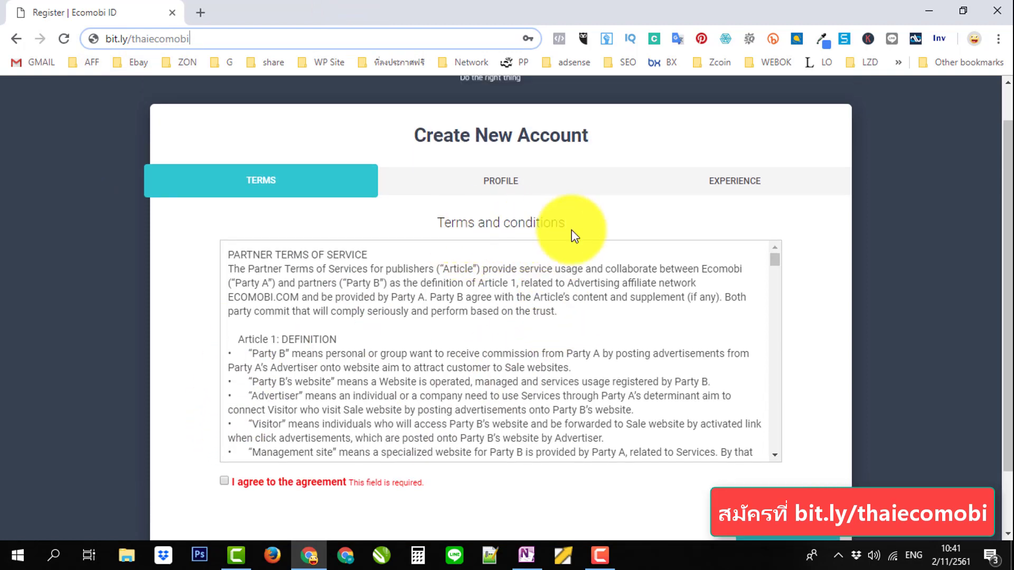
scroll(586, 280, down, 5)
scroll(590, 282, down, 10)
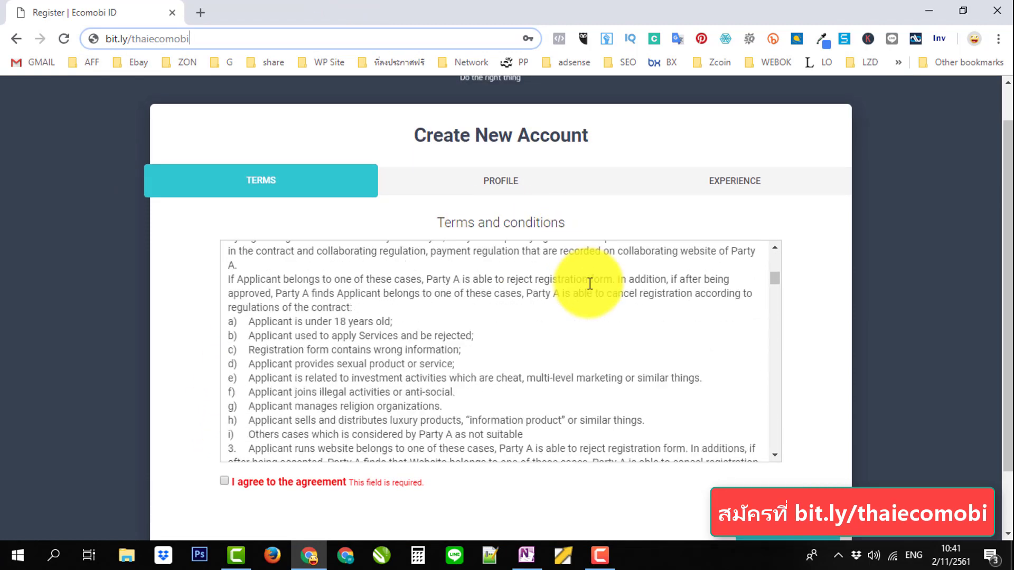
scroll(597, 289, down, 5)
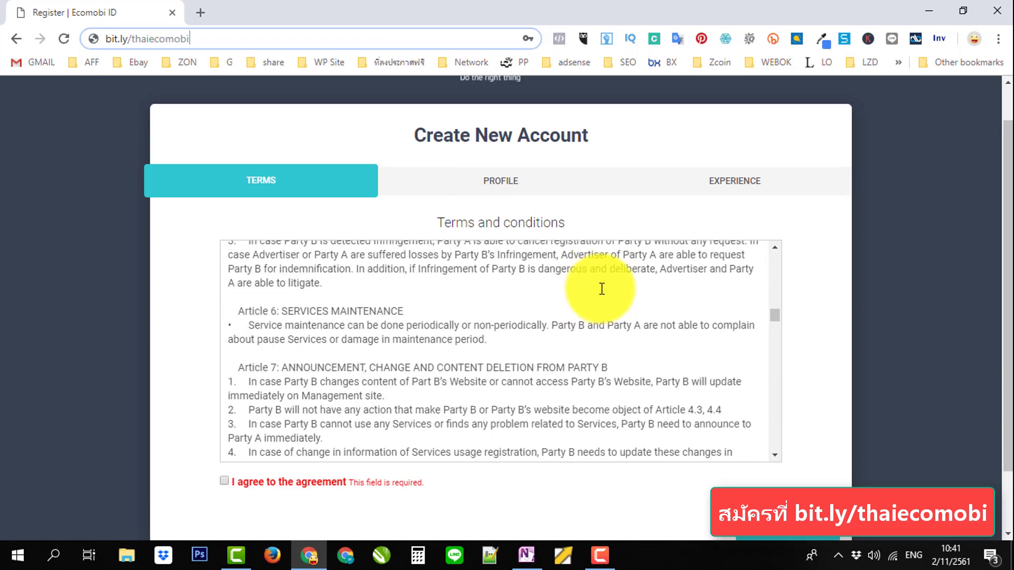
scroll(602, 289, down, 3)
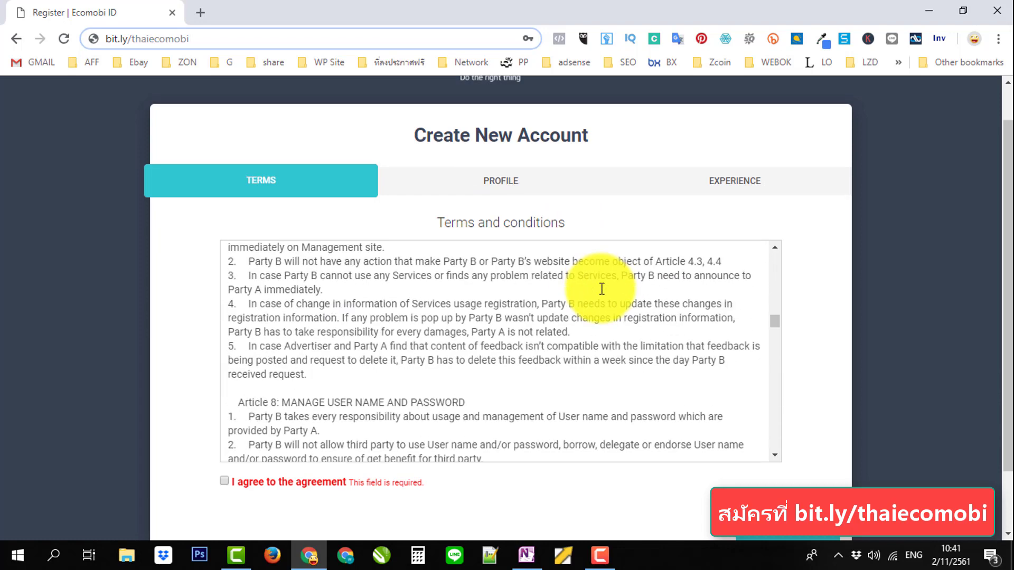
scroll(602, 289, down, 3)
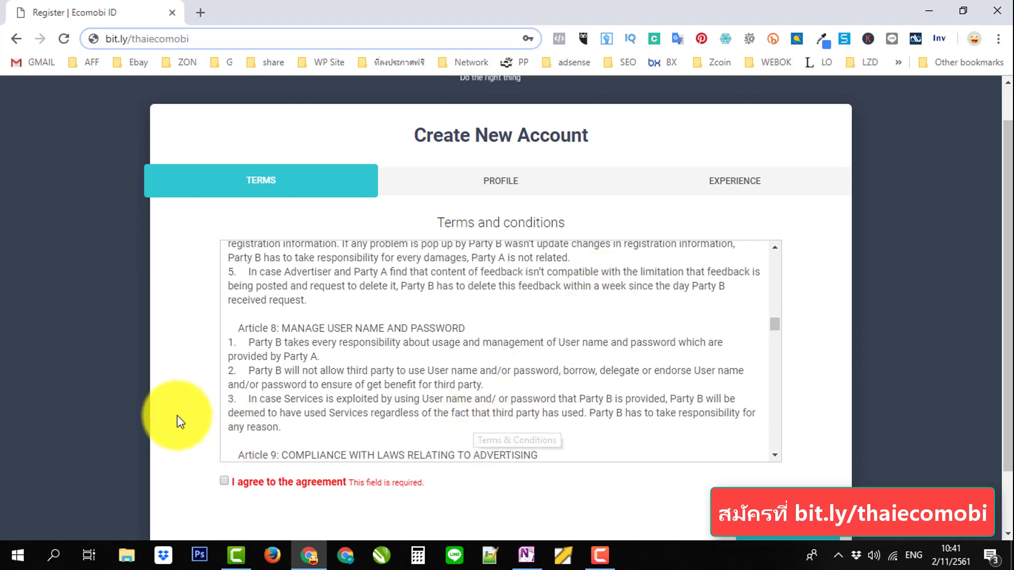
scroll(176, 415, down, 3)
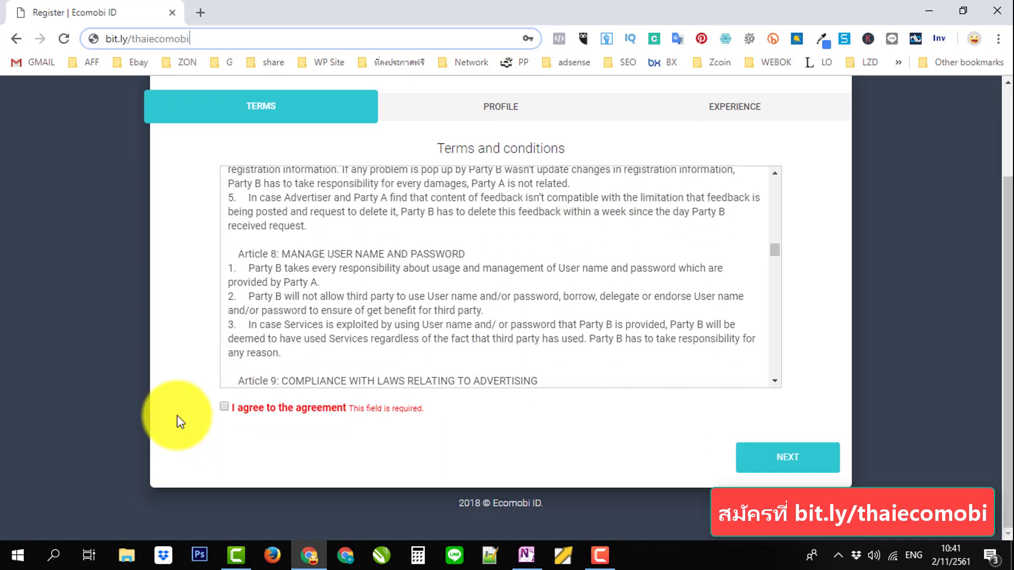
click(224, 406)
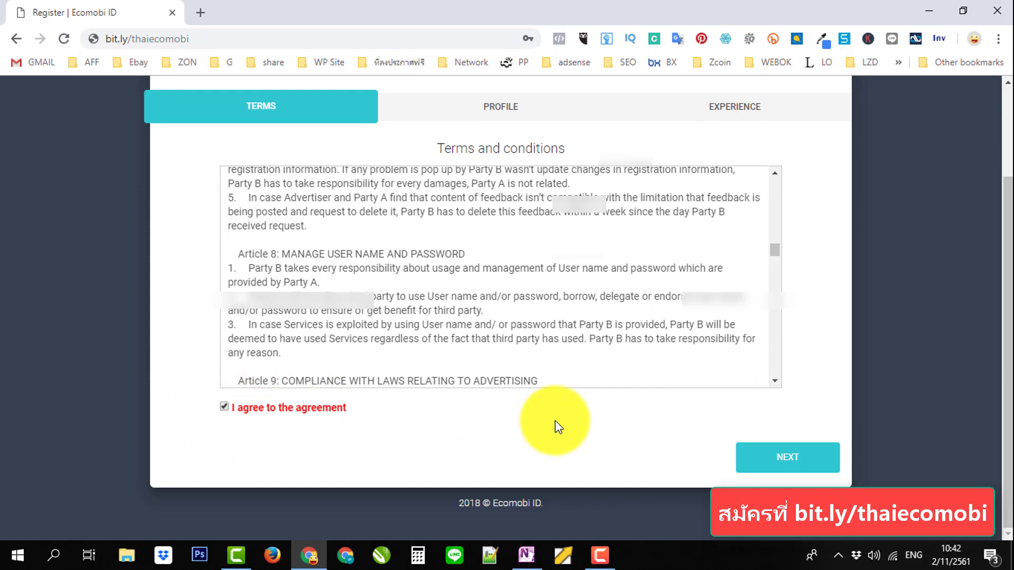
click(785, 463)
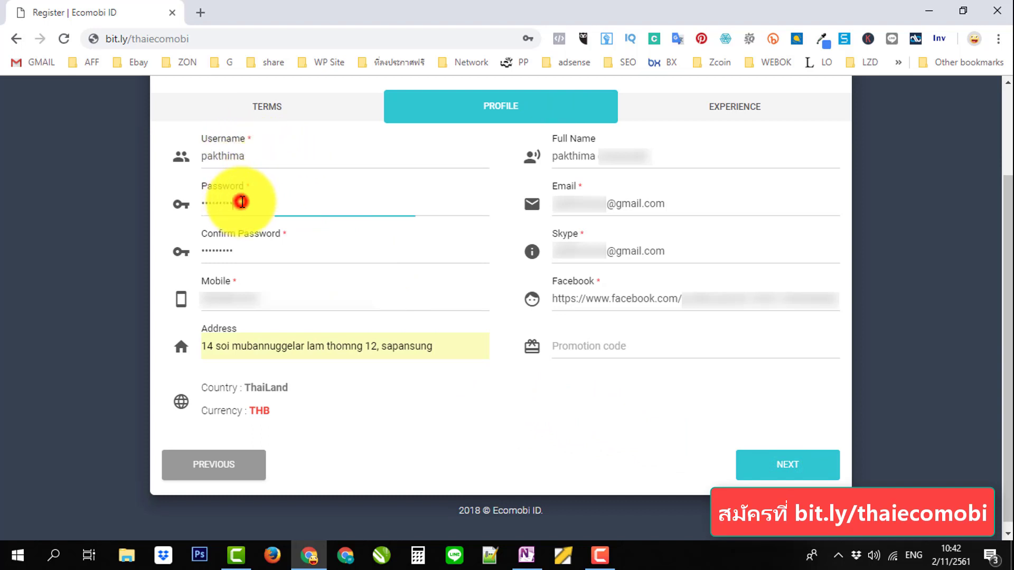
- Review the password, address, full name, email and Skype fields, then continue to the Experience step
click(245, 250)
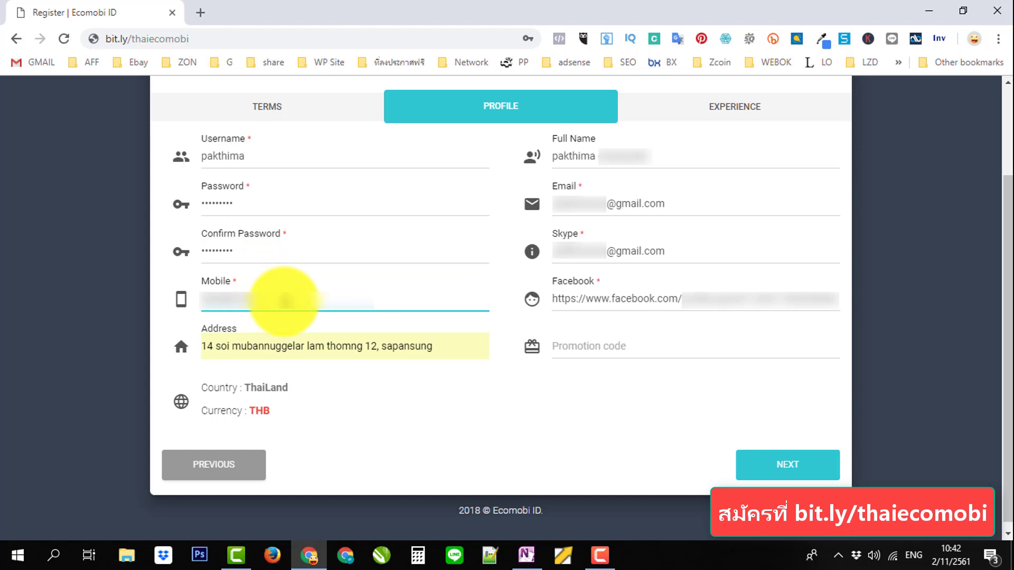
click(454, 343)
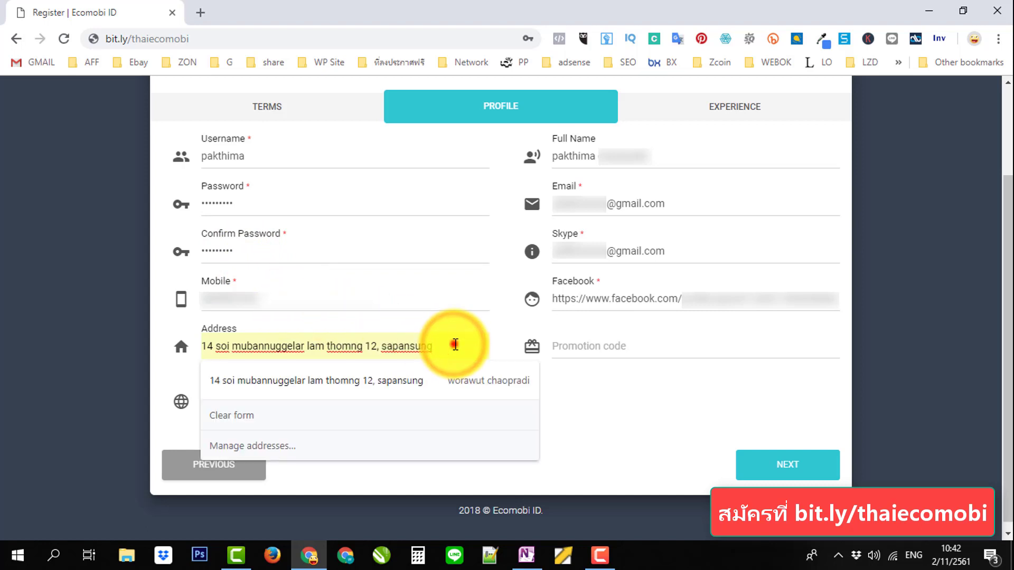
click(594, 404)
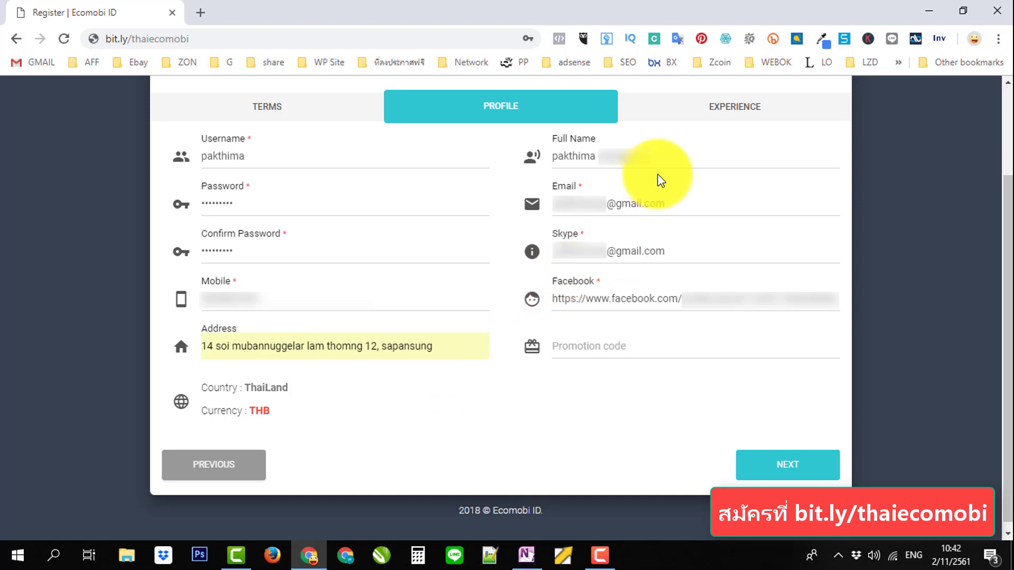
click(677, 156)
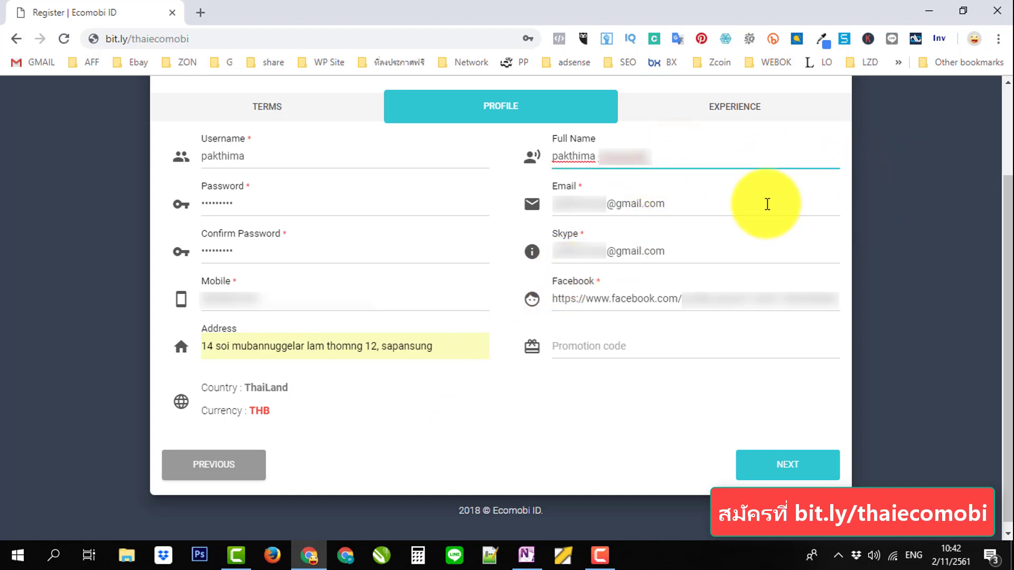
click(709, 203)
click(716, 250)
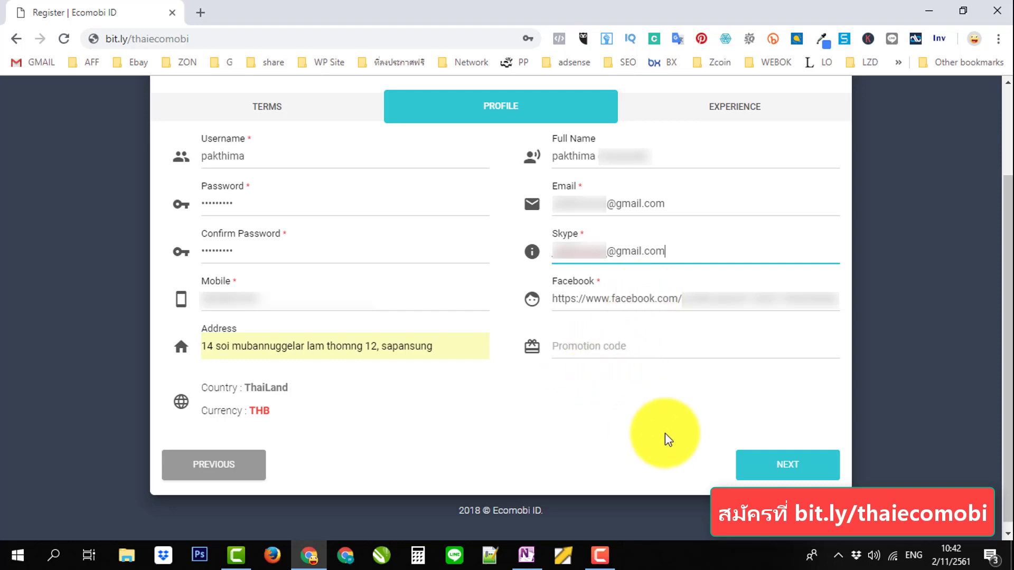
click(799, 466)
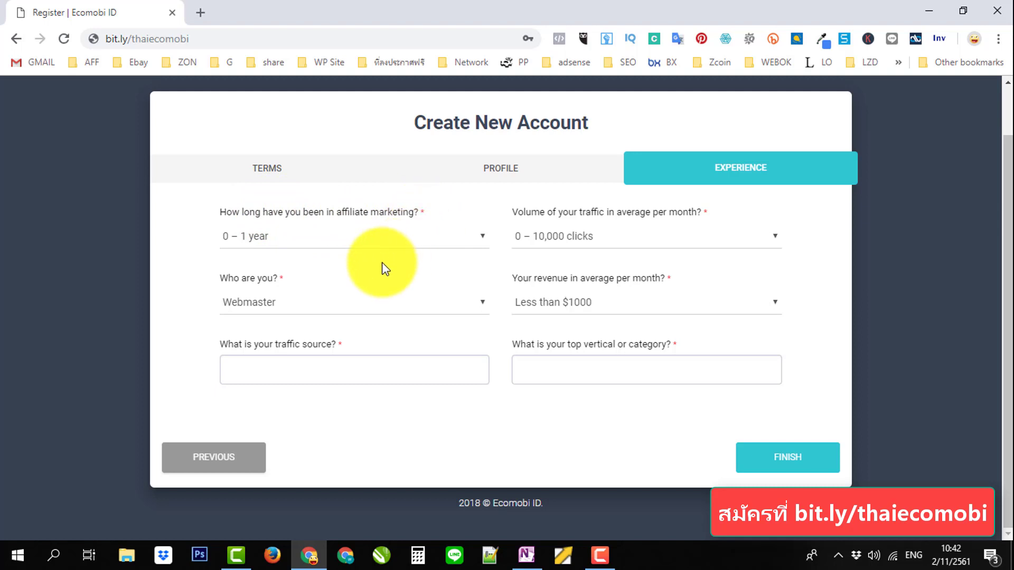
- Set affiliate experience to 0 – 1 year and Who are you? to Other
click(411, 239)
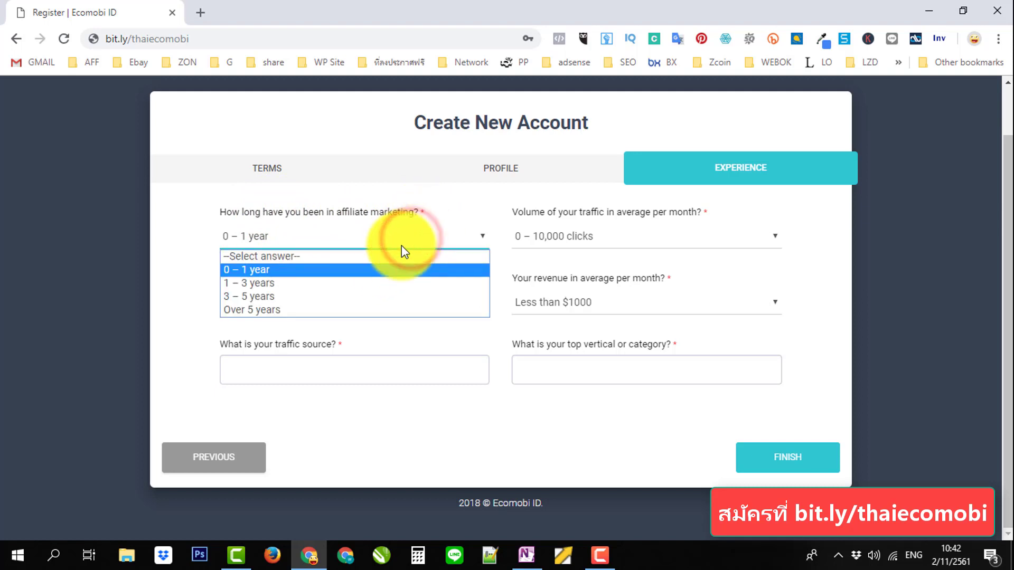
click(298, 271)
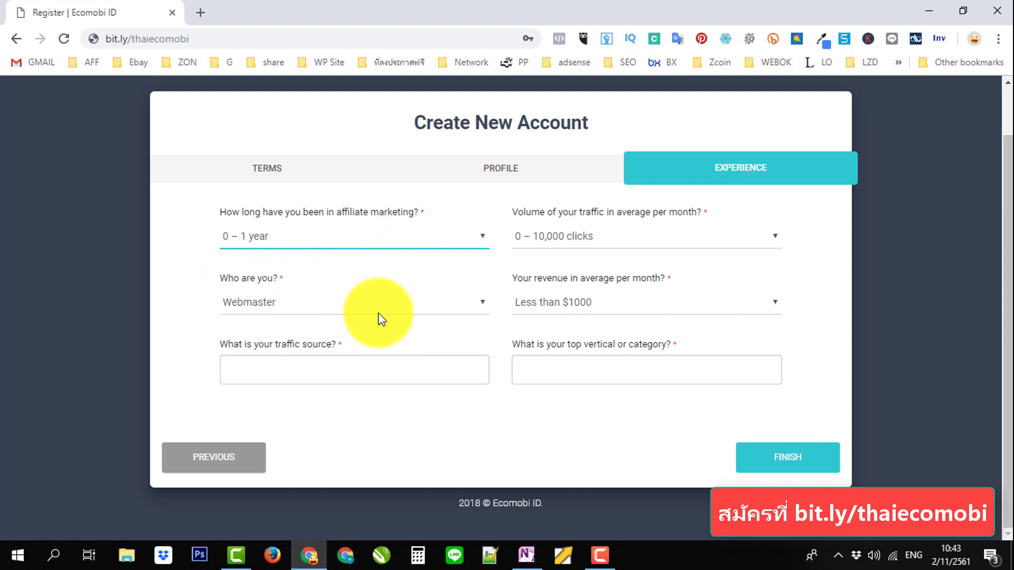
click(395, 313)
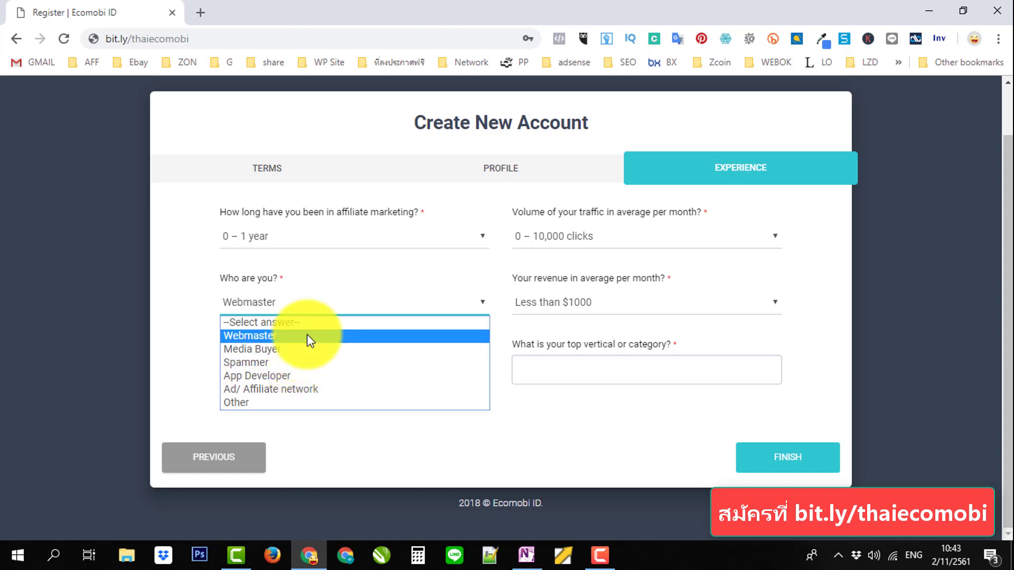
click(261, 404)
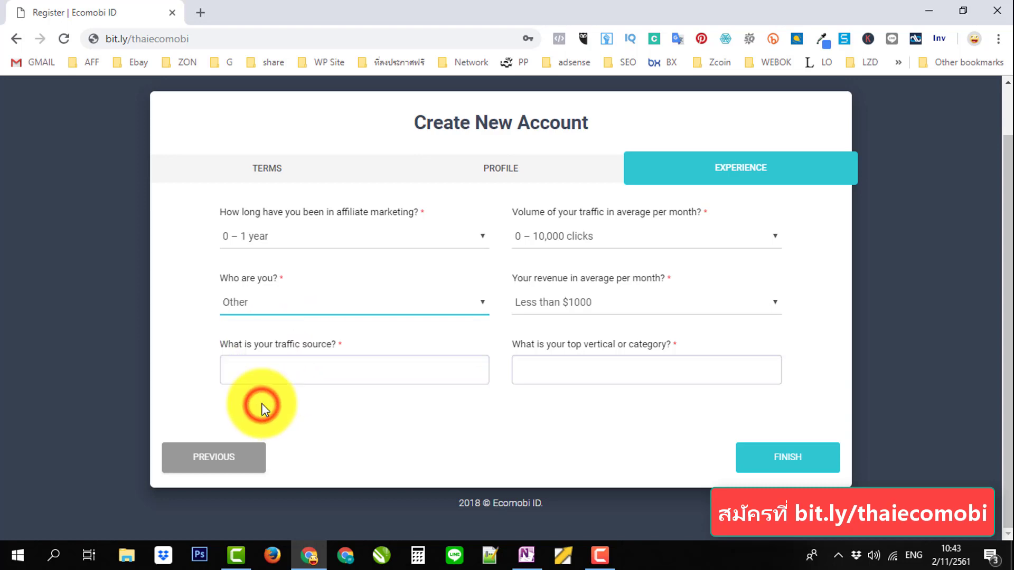
- Add Search Engines, Display banners, Social Media and Other as traffic sources
click(322, 371)
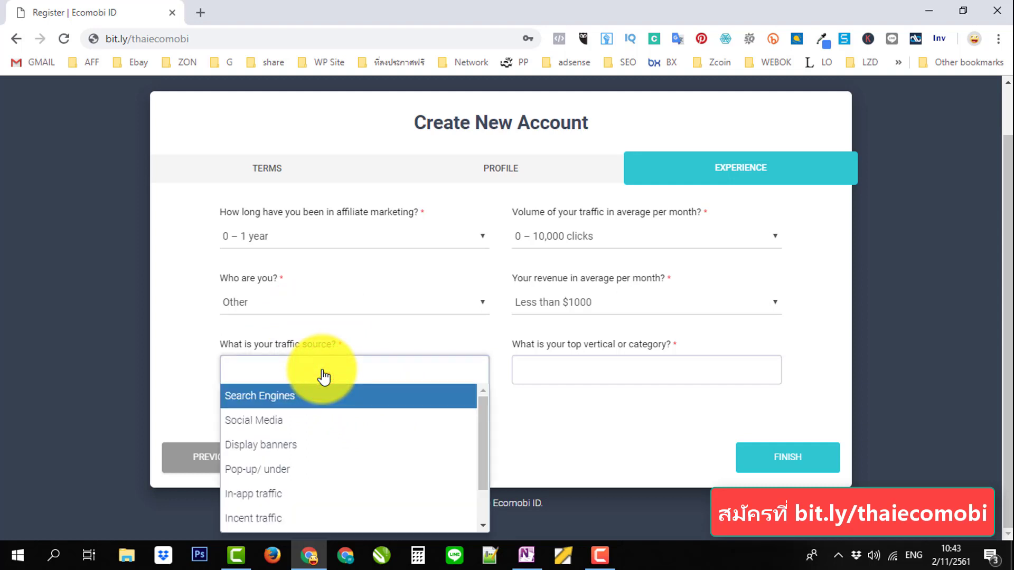
click(295, 397)
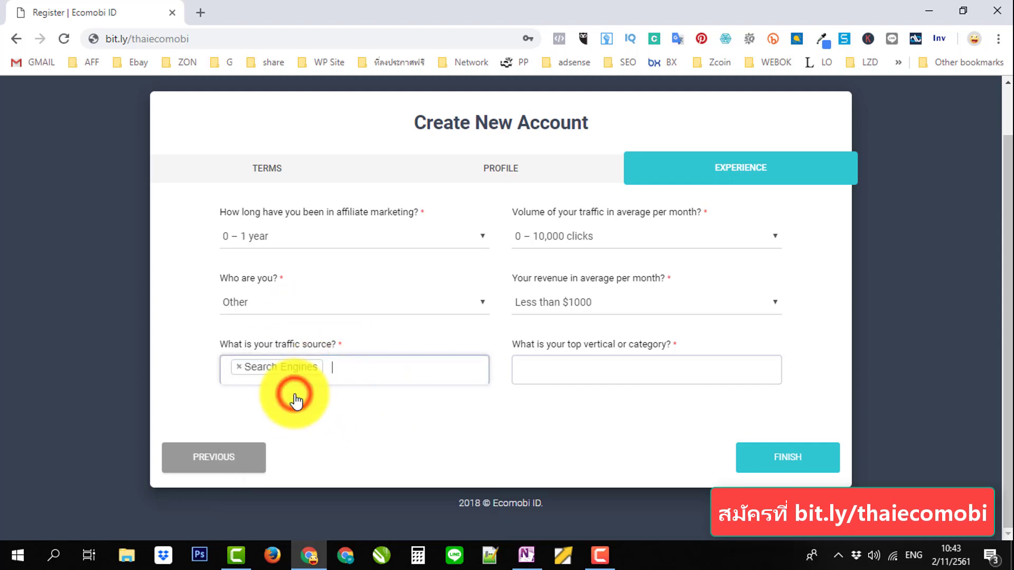
click(363, 373)
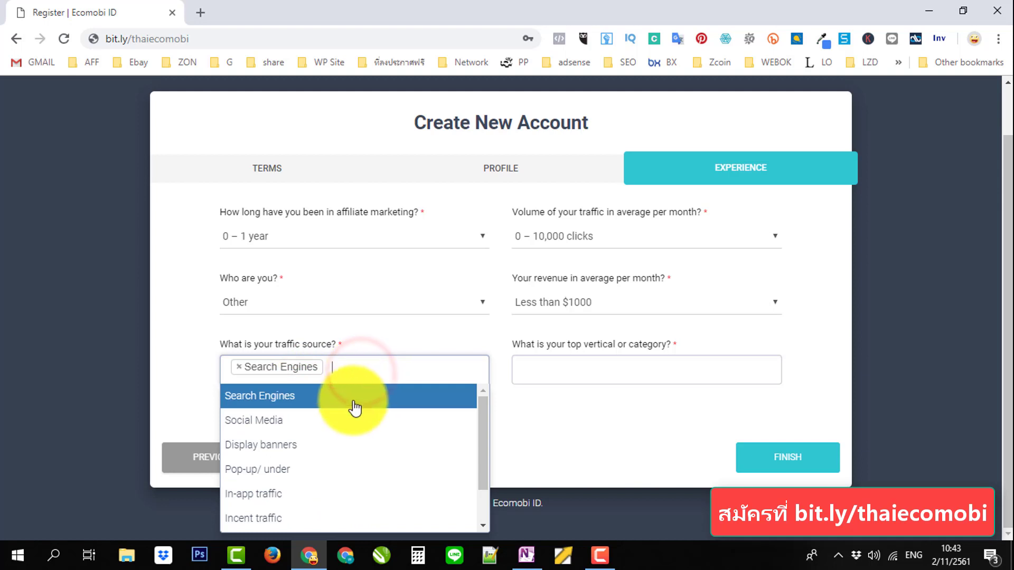
scroll(330, 499, down, 1)
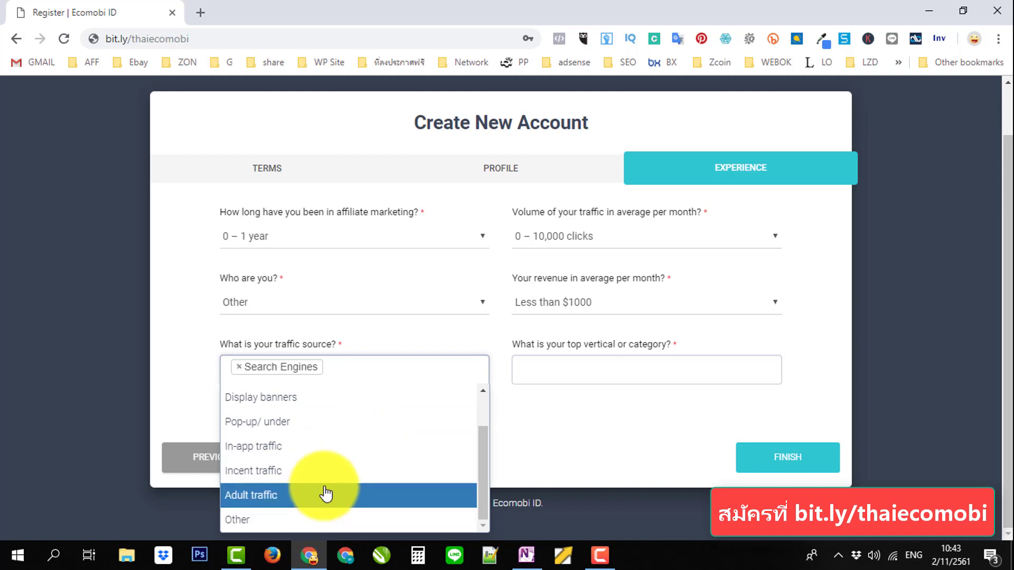
scroll(324, 491, up, 1)
click(318, 446)
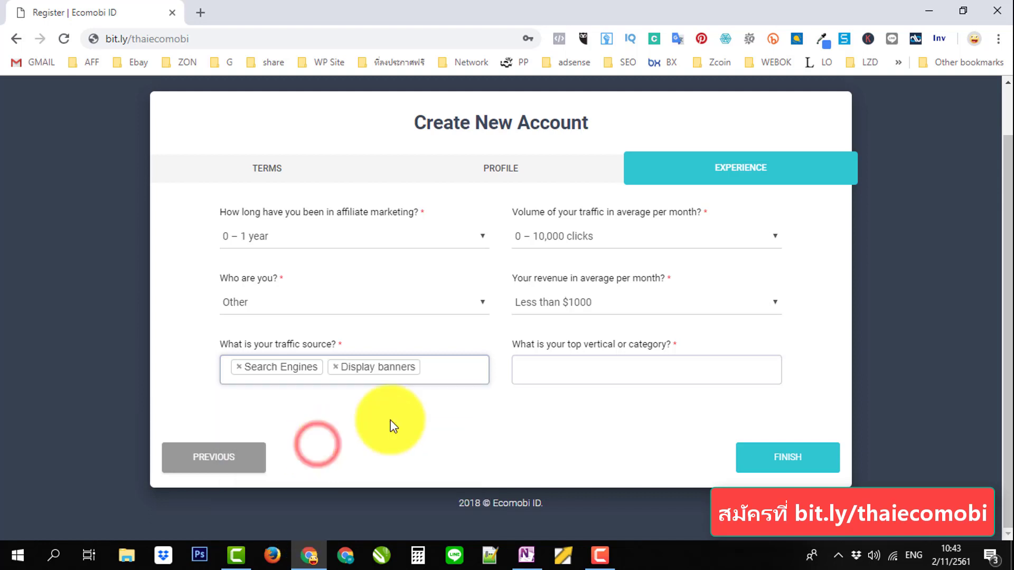
click(435, 369)
click(296, 431)
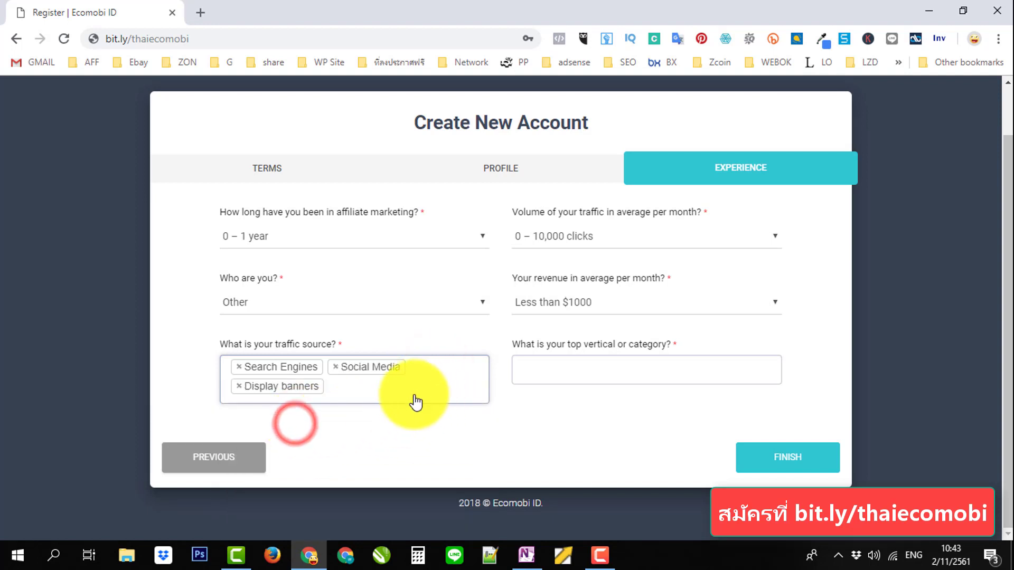
click(365, 387)
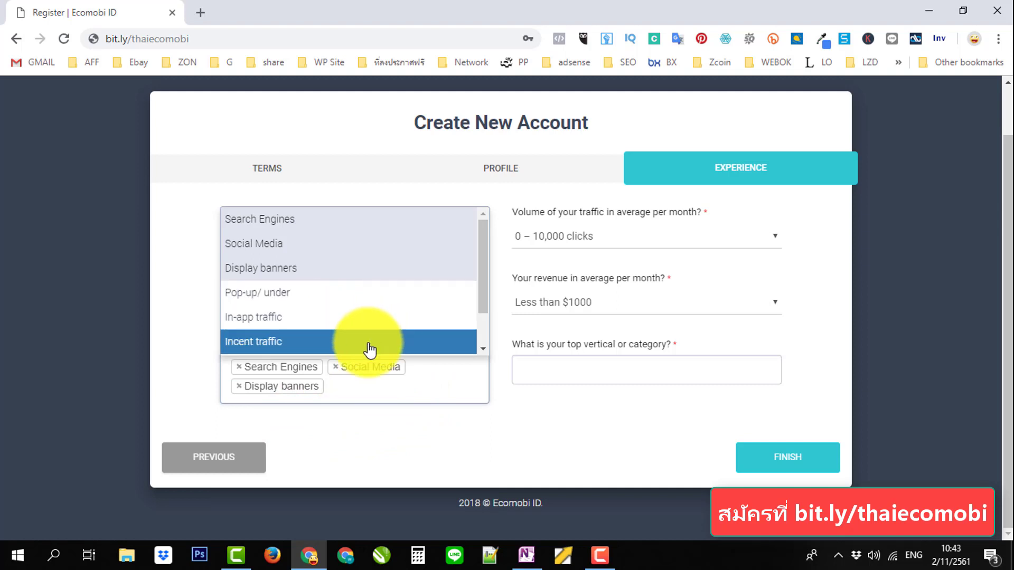
scroll(369, 349, down, 2)
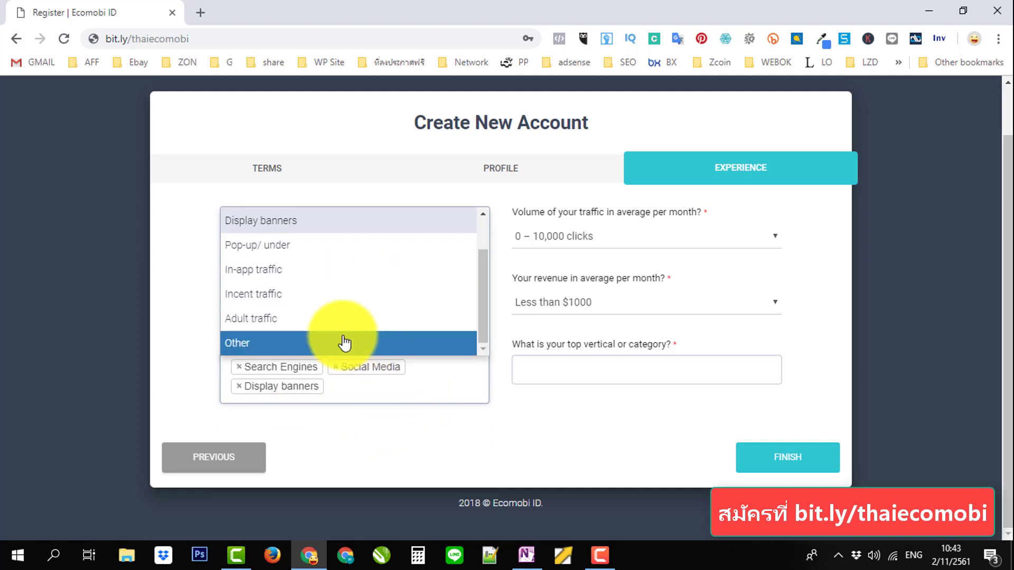
click(327, 341)
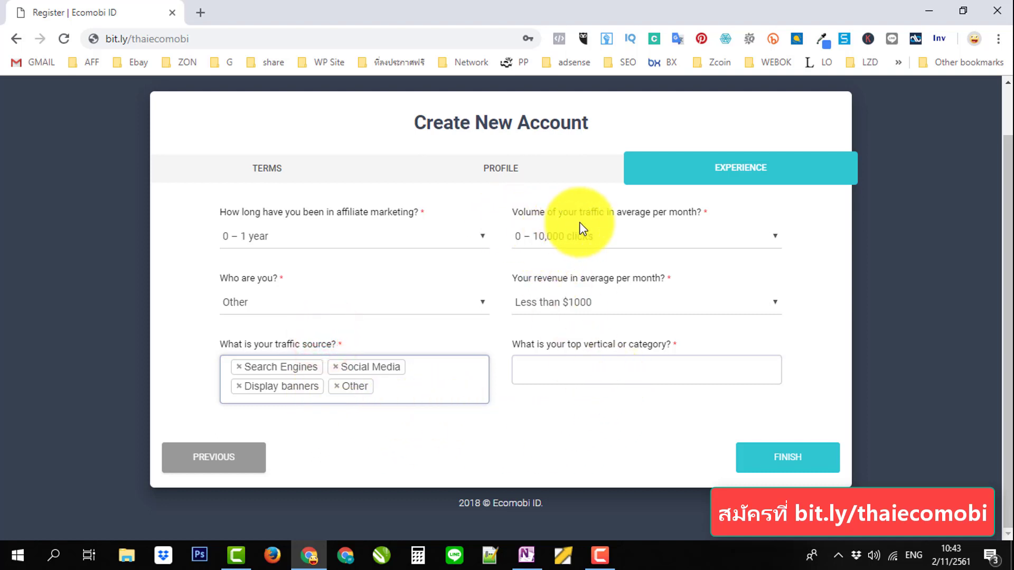
click(631, 238)
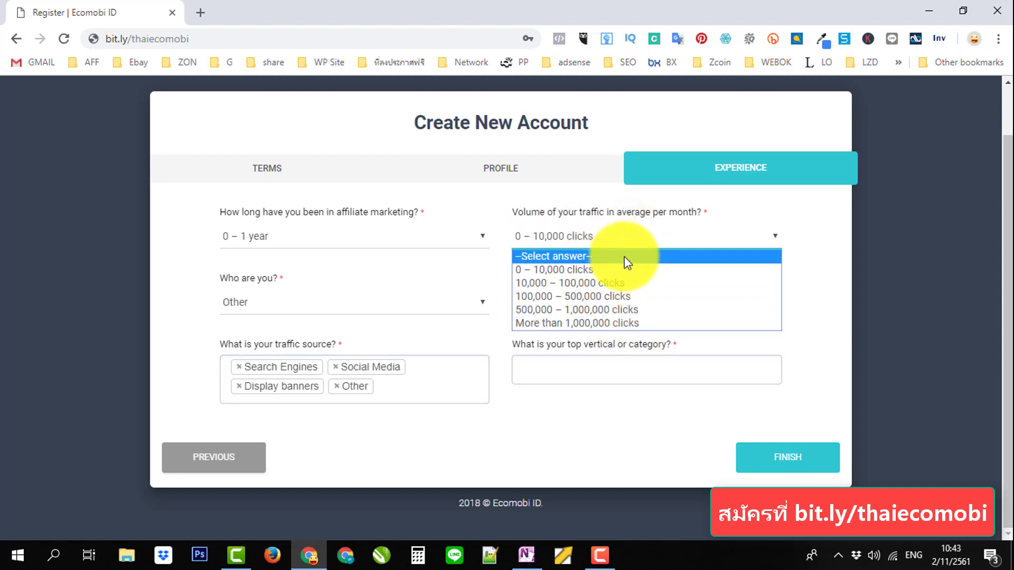
click(616, 267)
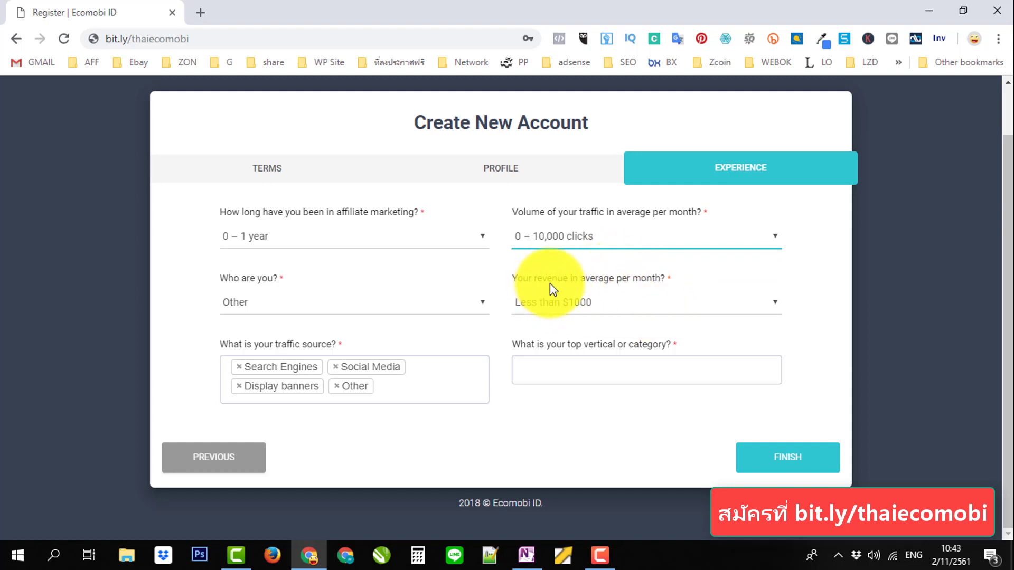
drag(509, 275, 668, 277)
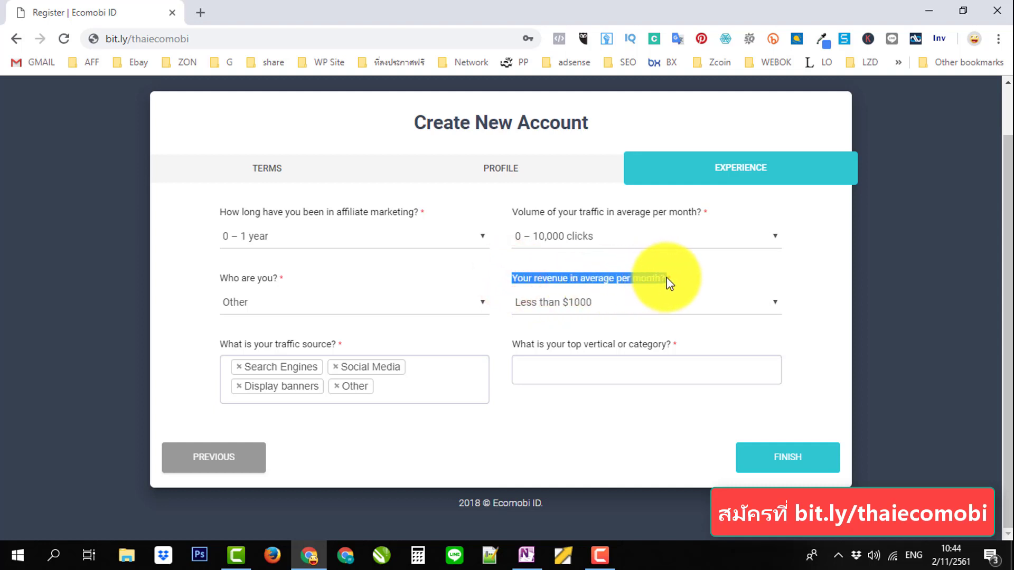
click(667, 261)
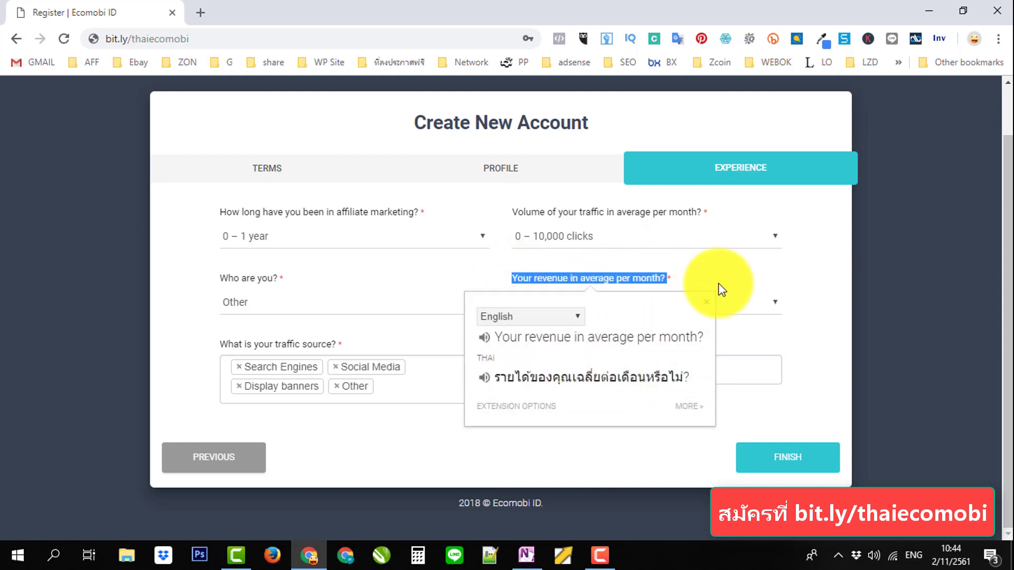
click(731, 278)
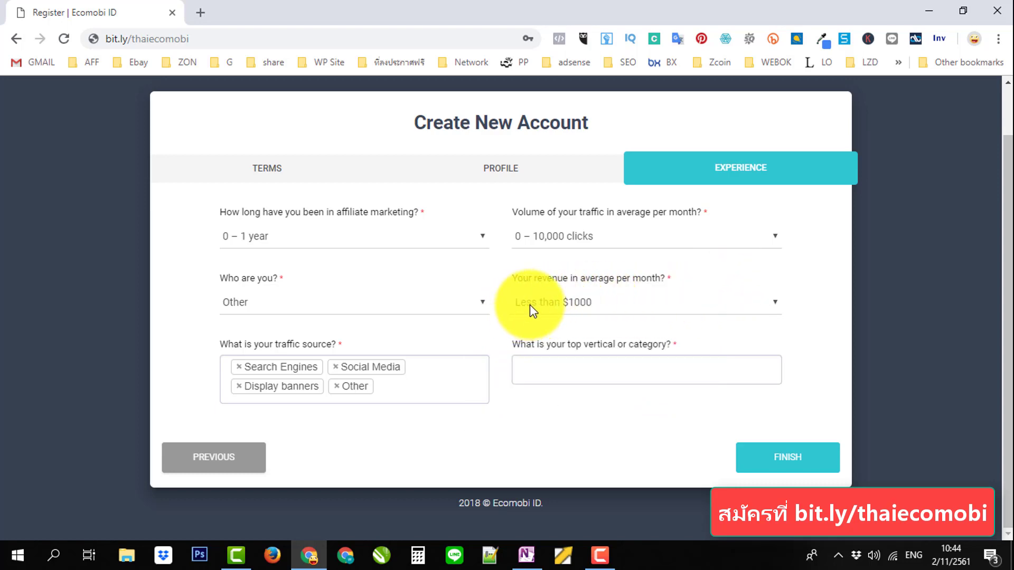
click(616, 302)
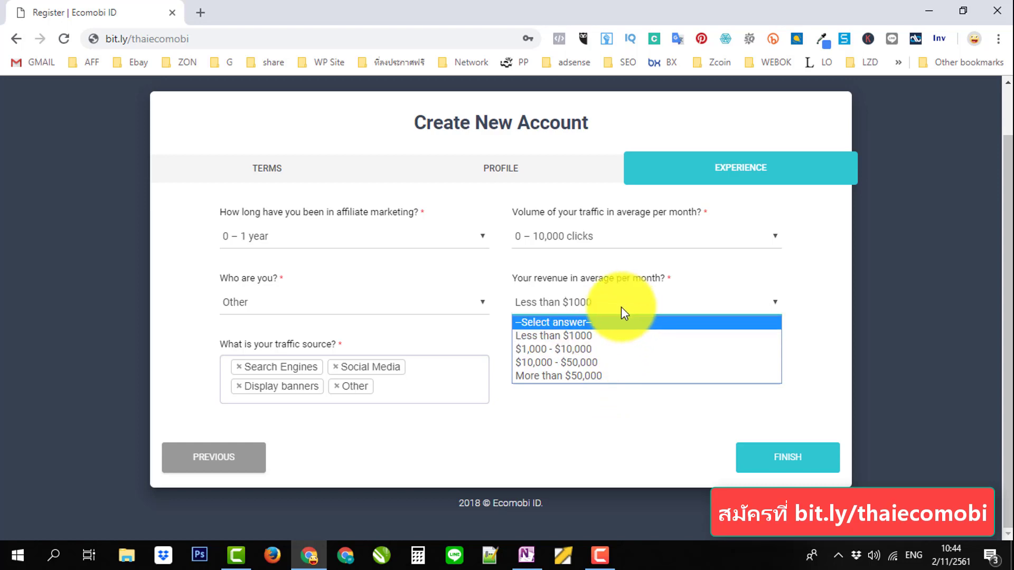
click(602, 335)
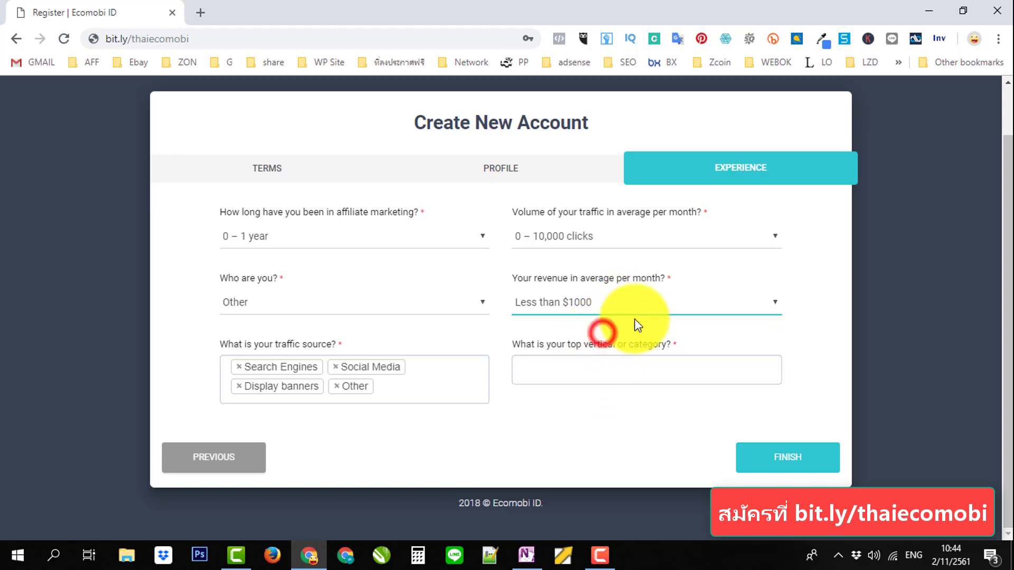
click(804, 322)
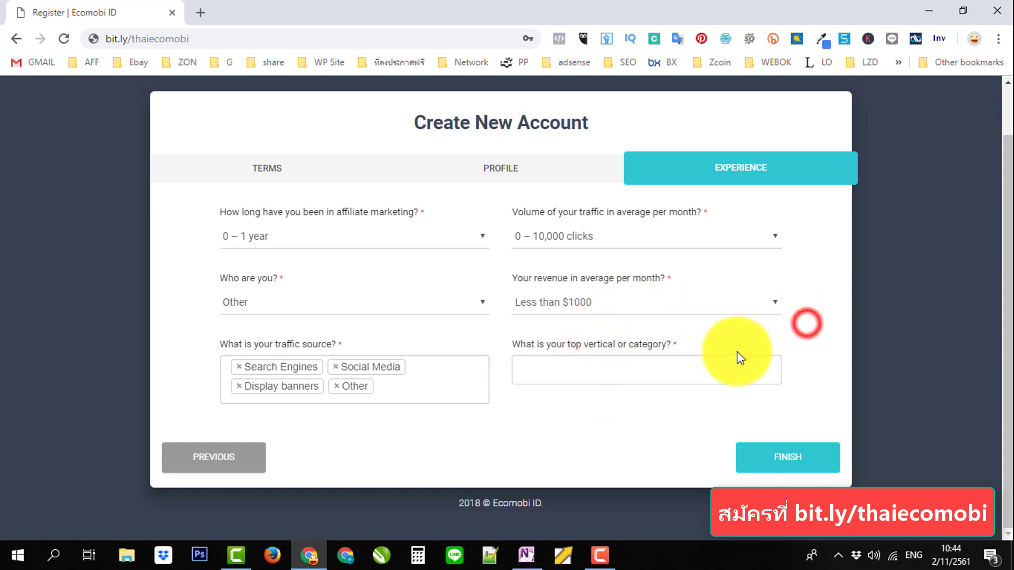
- Add E- vouchers & Discounts, Traveling, Health & Beauty products and Electronic items as categories, then FINISH
click(582, 372)
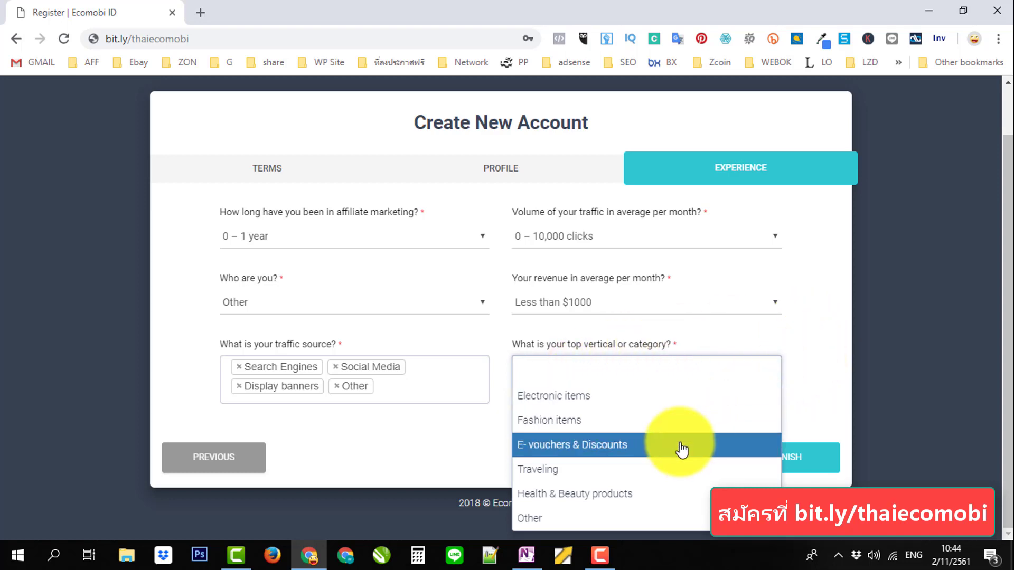
click(637, 445)
click(688, 364)
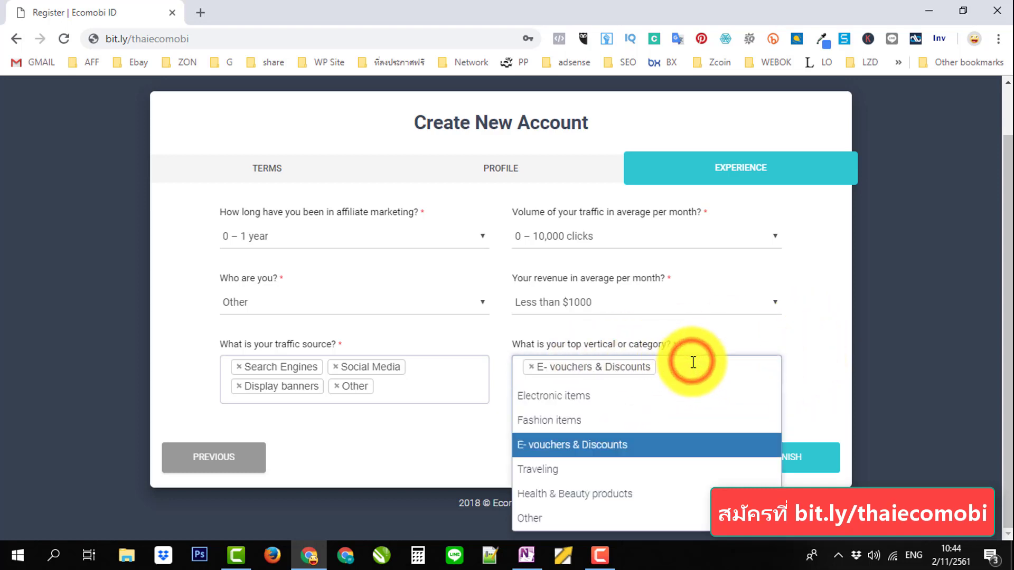
click(620, 479)
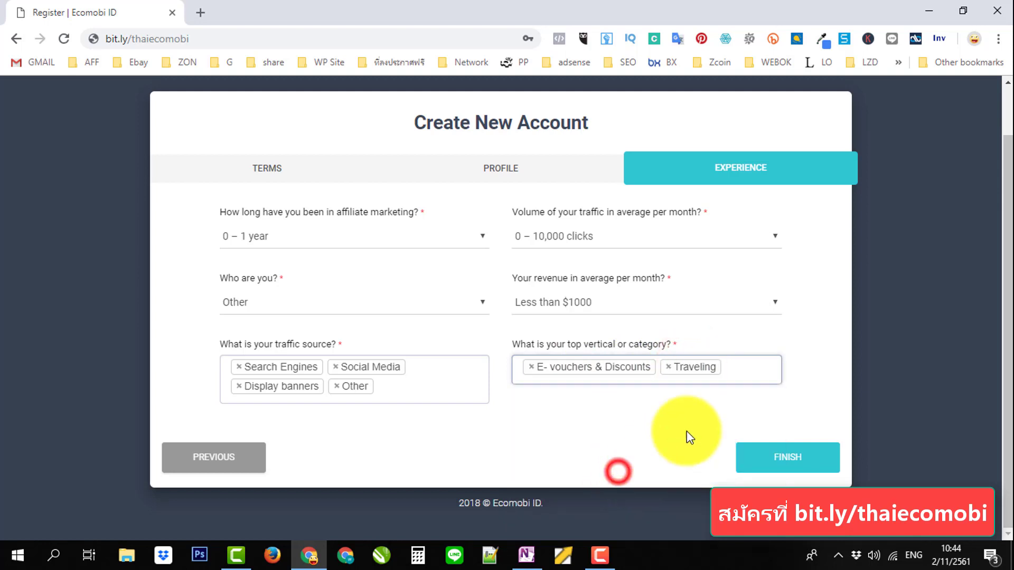
click(755, 368)
click(648, 494)
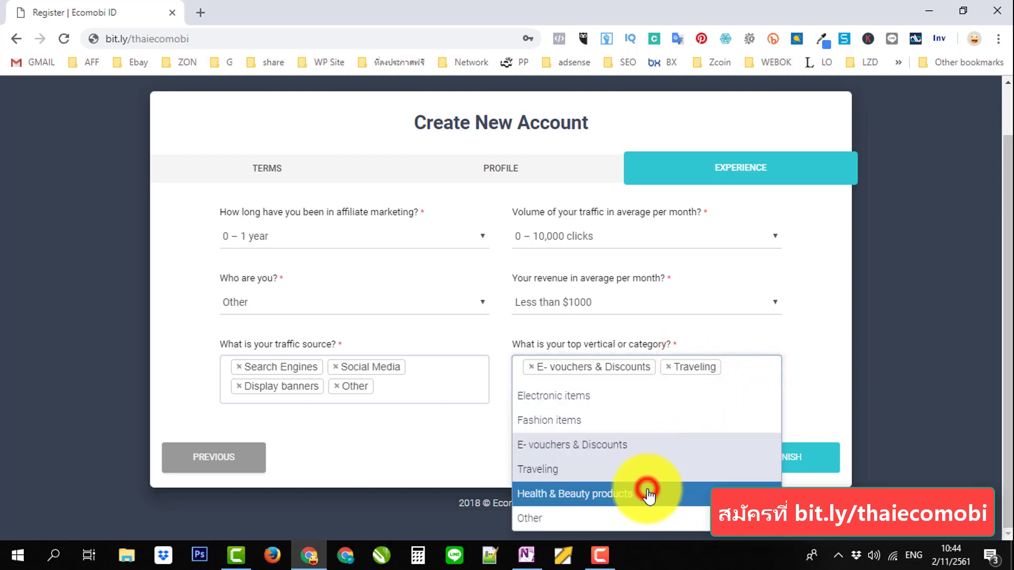
click(708, 394)
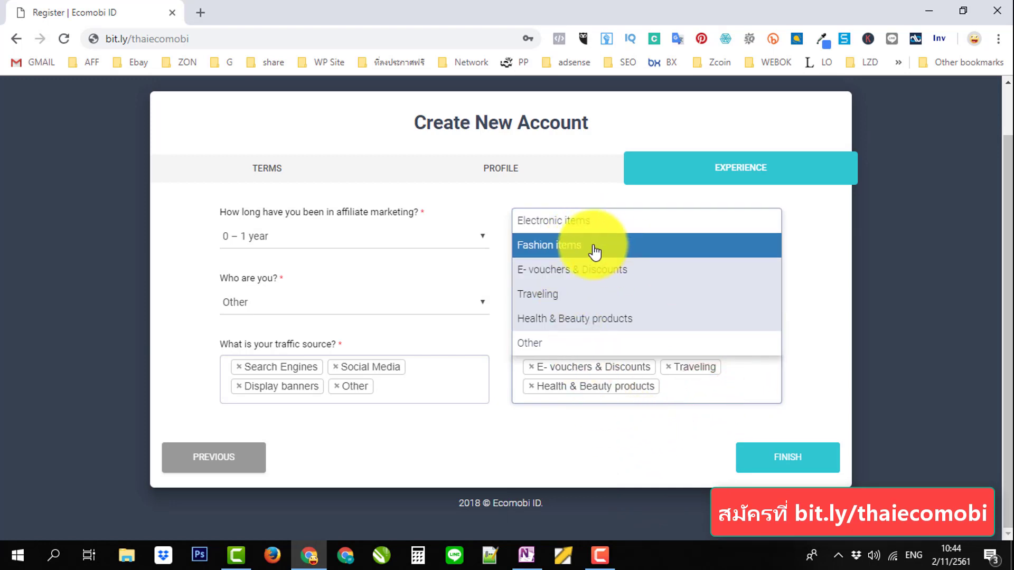
click(586, 222)
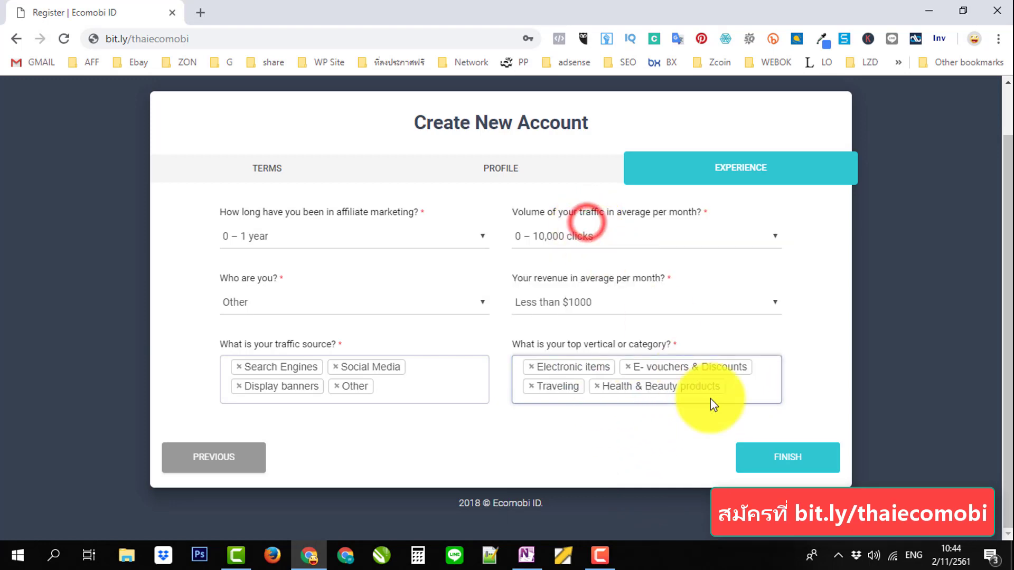
click(798, 371)
click(788, 457)
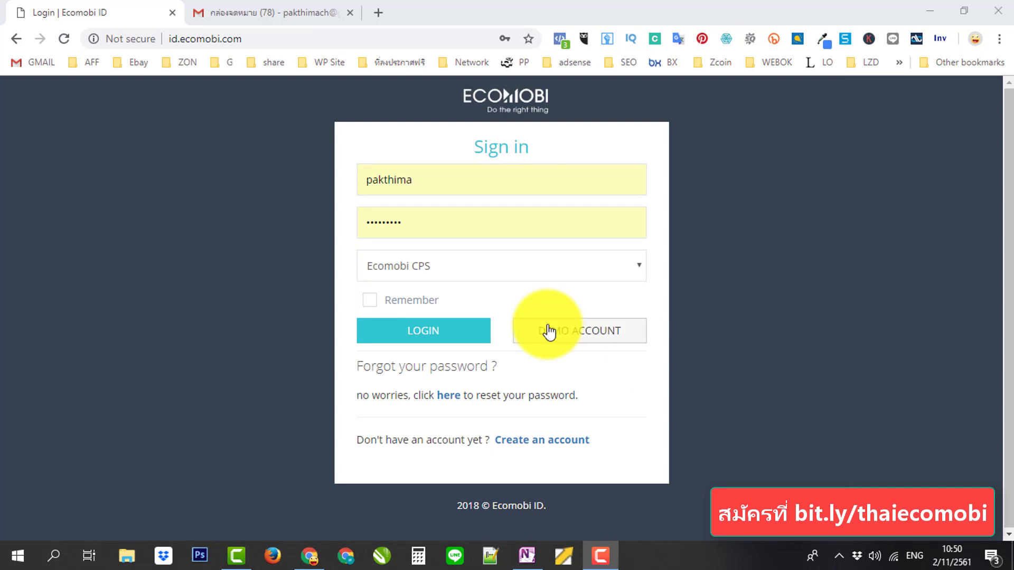
- Switch to the Gmail tab showing the new Ecomobi welcome email
click(271, 10)
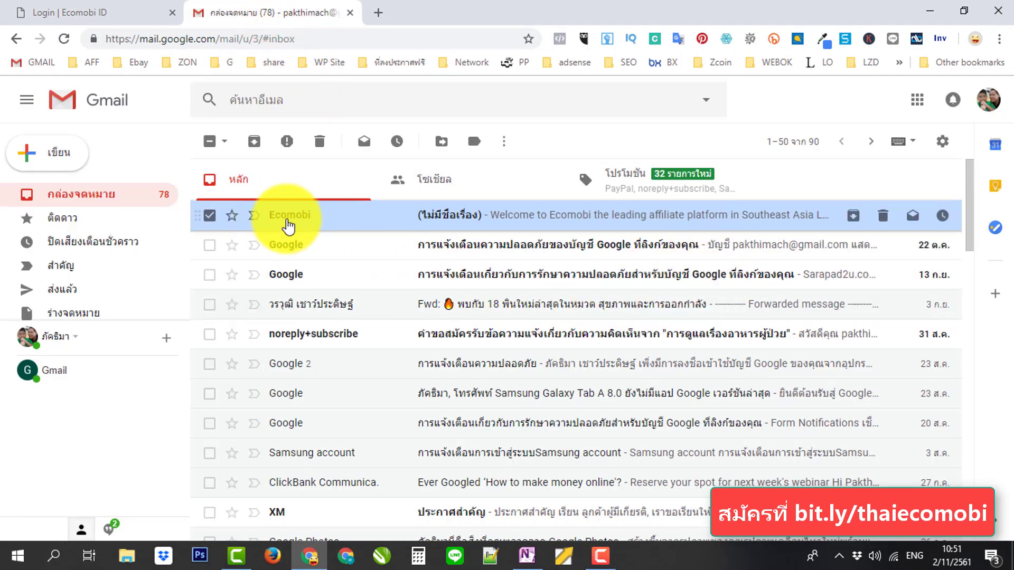
- Open the Ecomobi welcome email and follow its Login link to a new sign-in tab
click(515, 214)
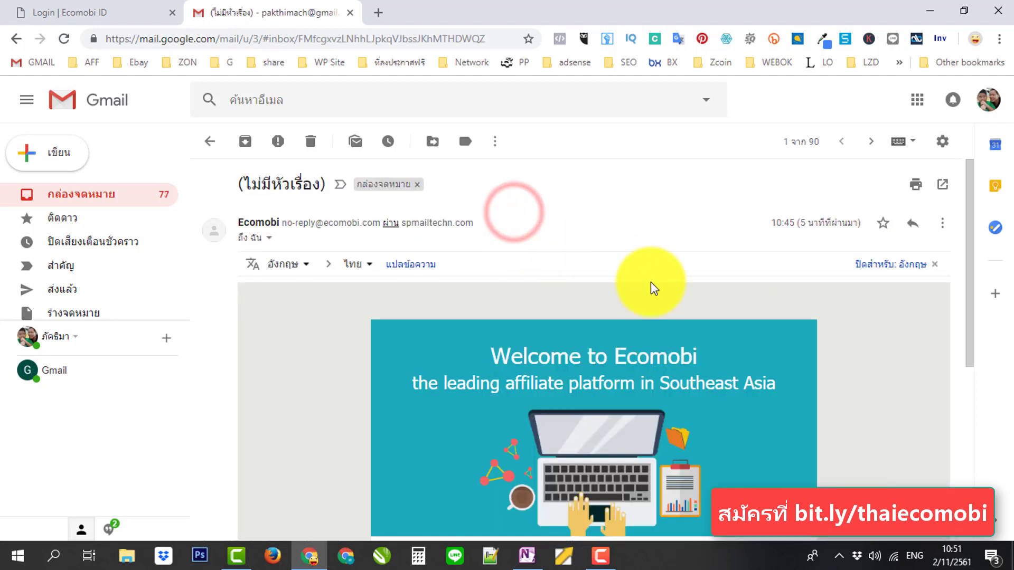
scroll(651, 284, down, 4)
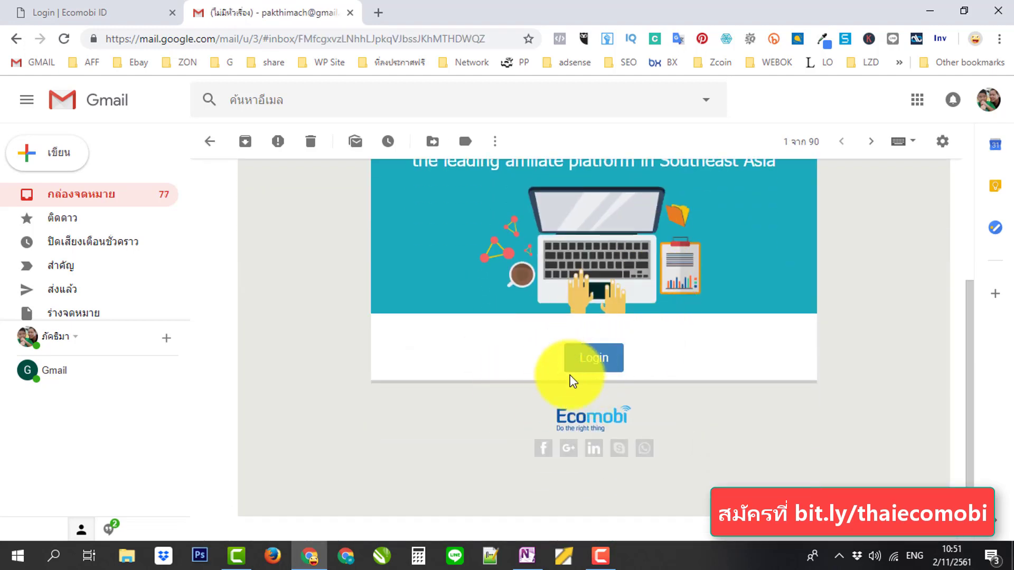
click(607, 356)
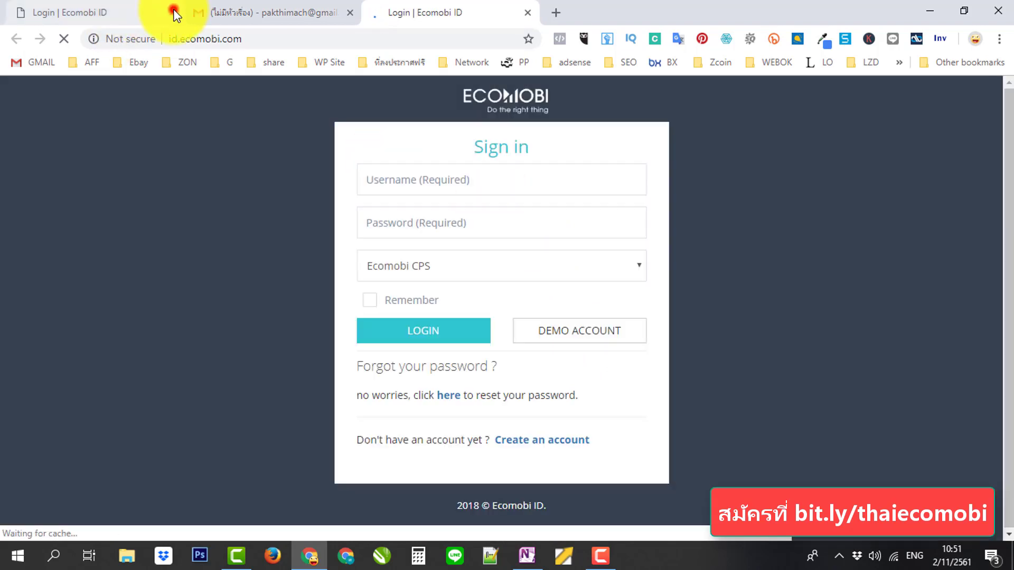
- Close the old sign-in tab and log in with the saved Ecomobi username and password
click(175, 12)
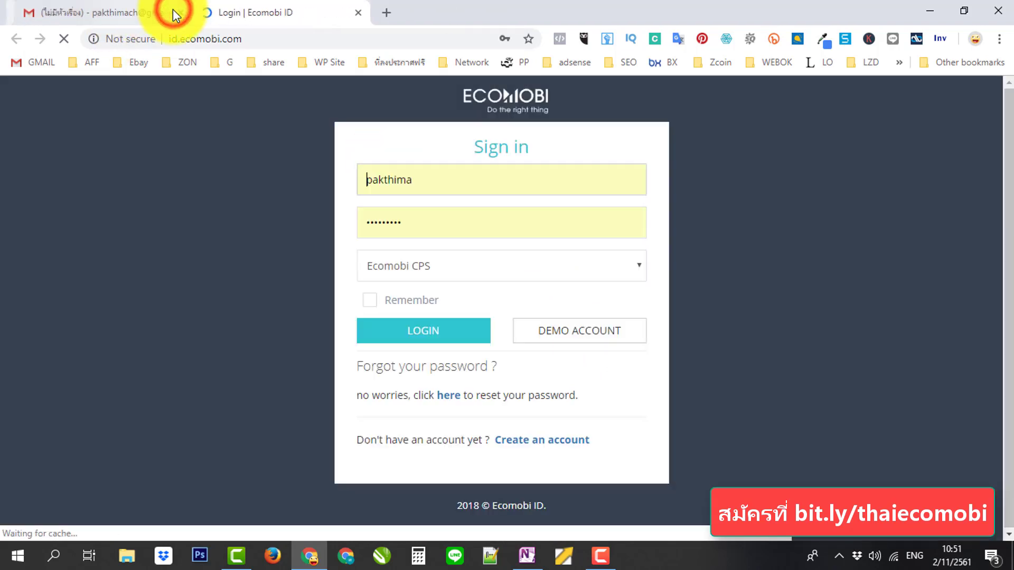
click(423, 187)
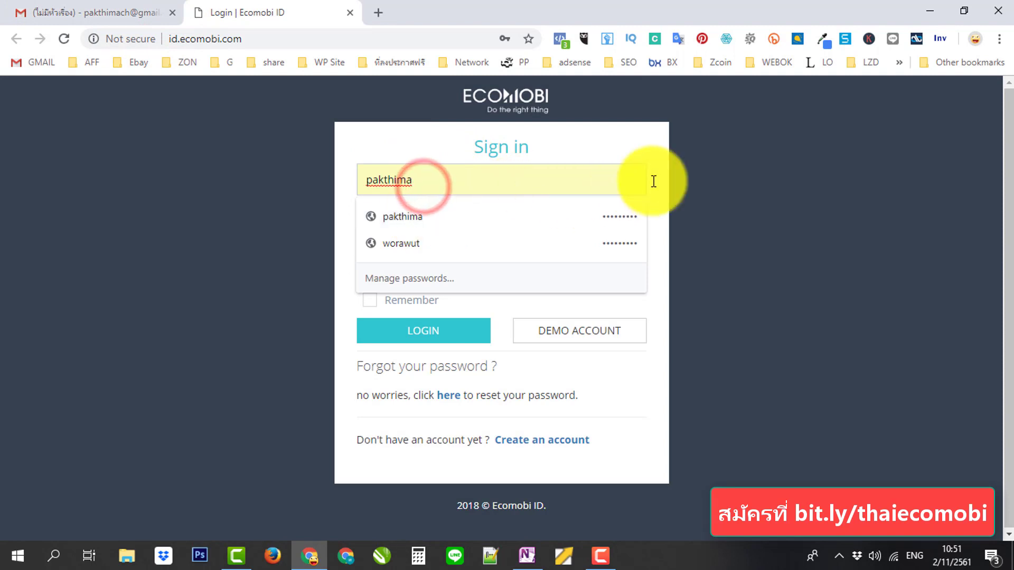
click(715, 181)
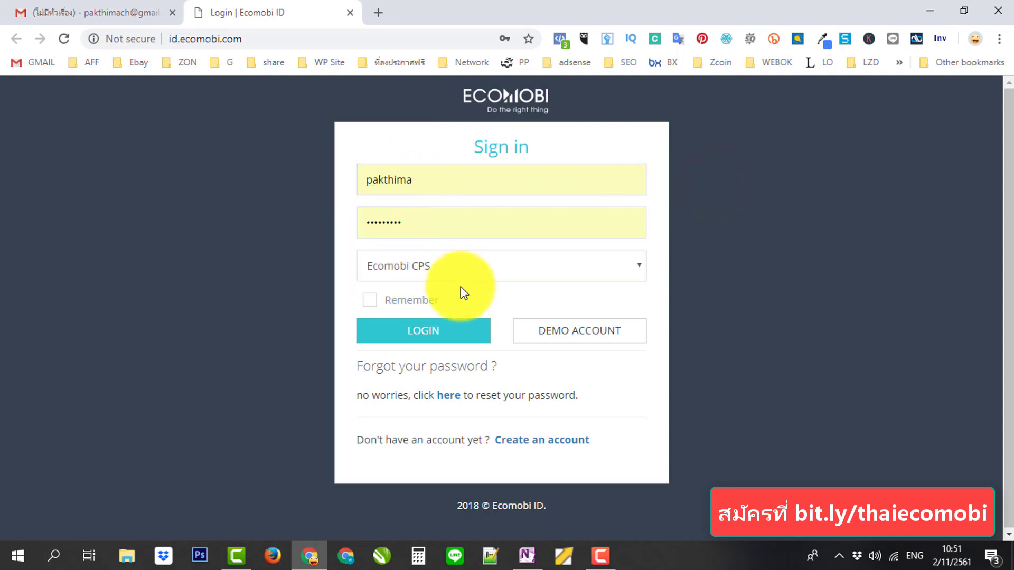
click(431, 331)
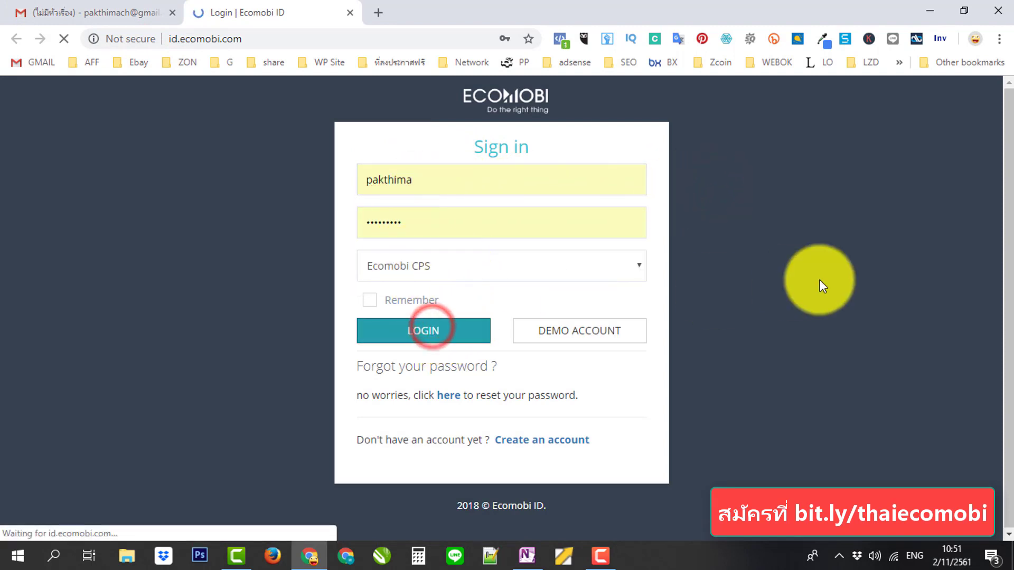